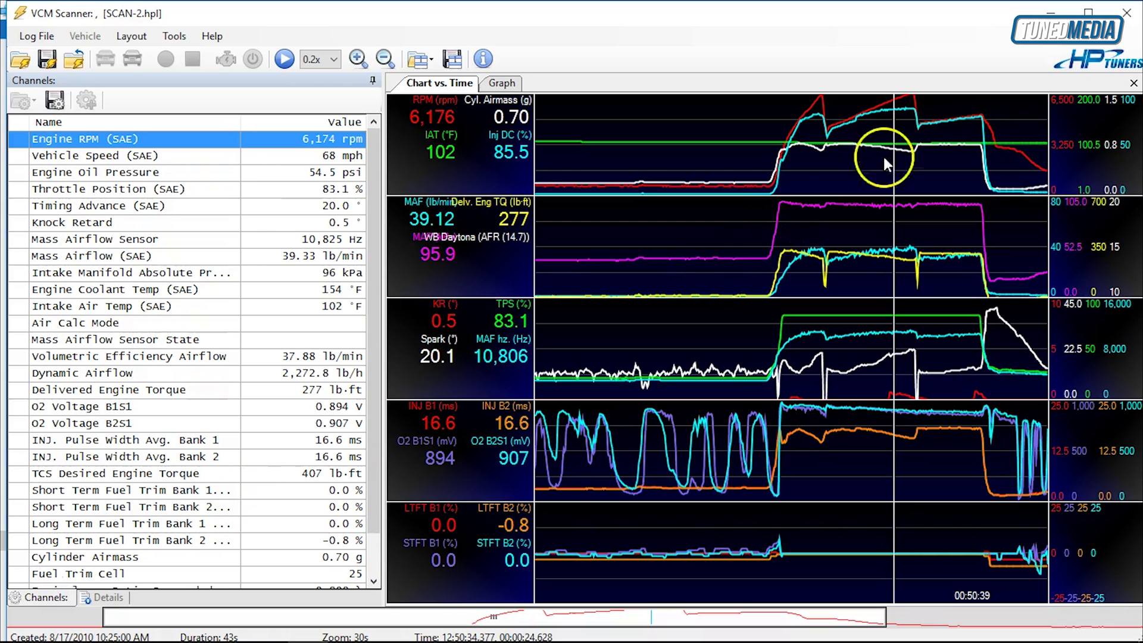
- Maximise the VCM Scanner window and move the chart time marker back to 00:19.6
click(1088, 12)
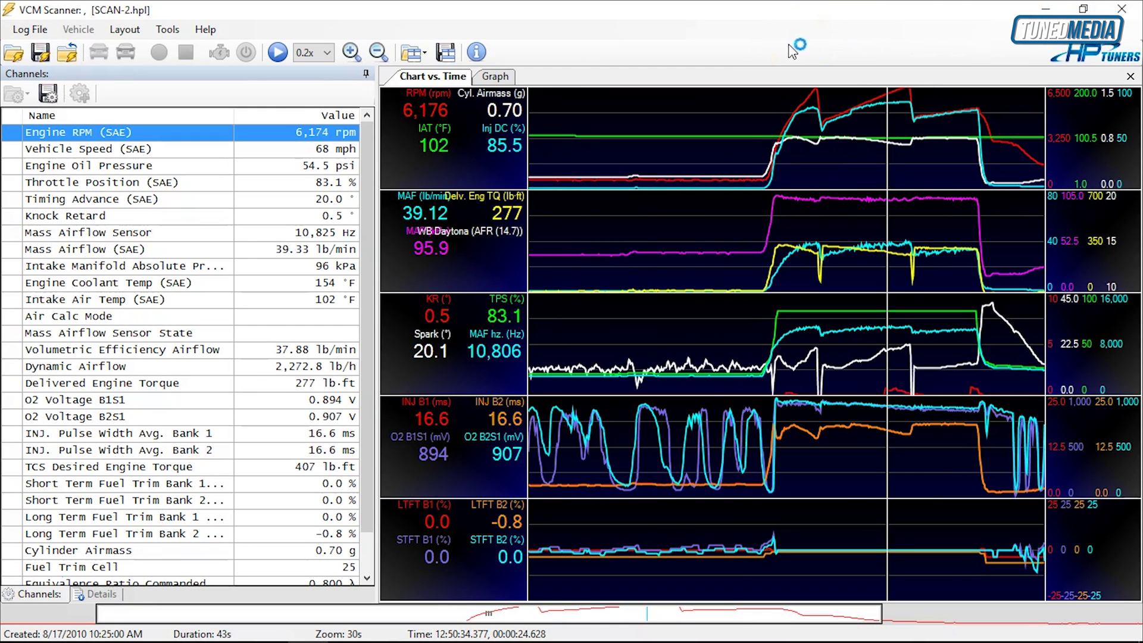
click(802, 249)
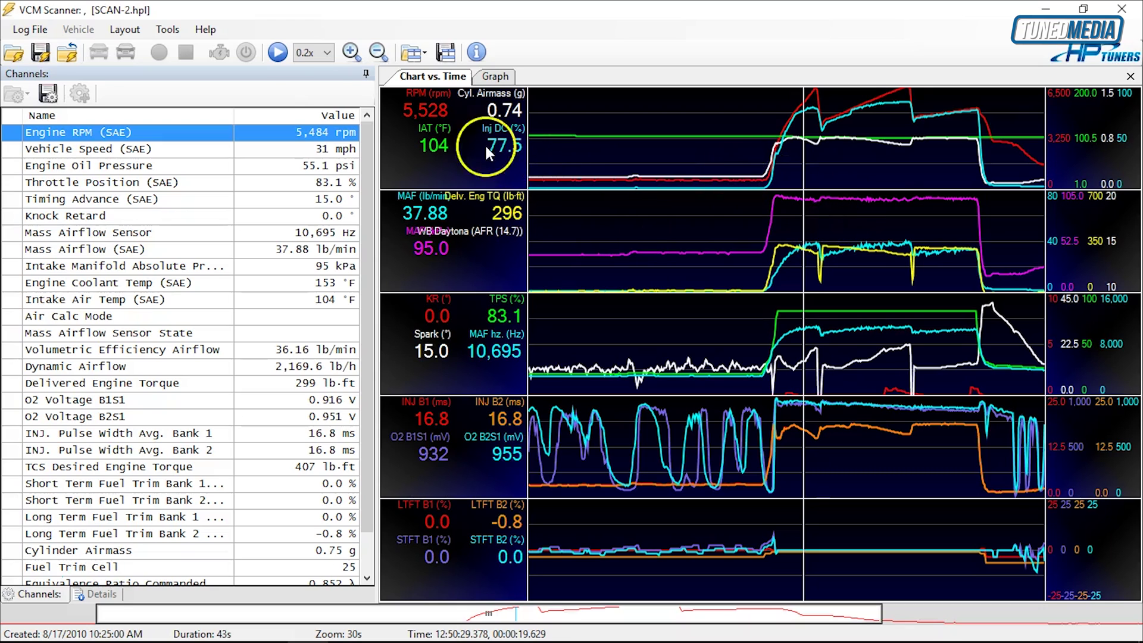
click(167, 30)
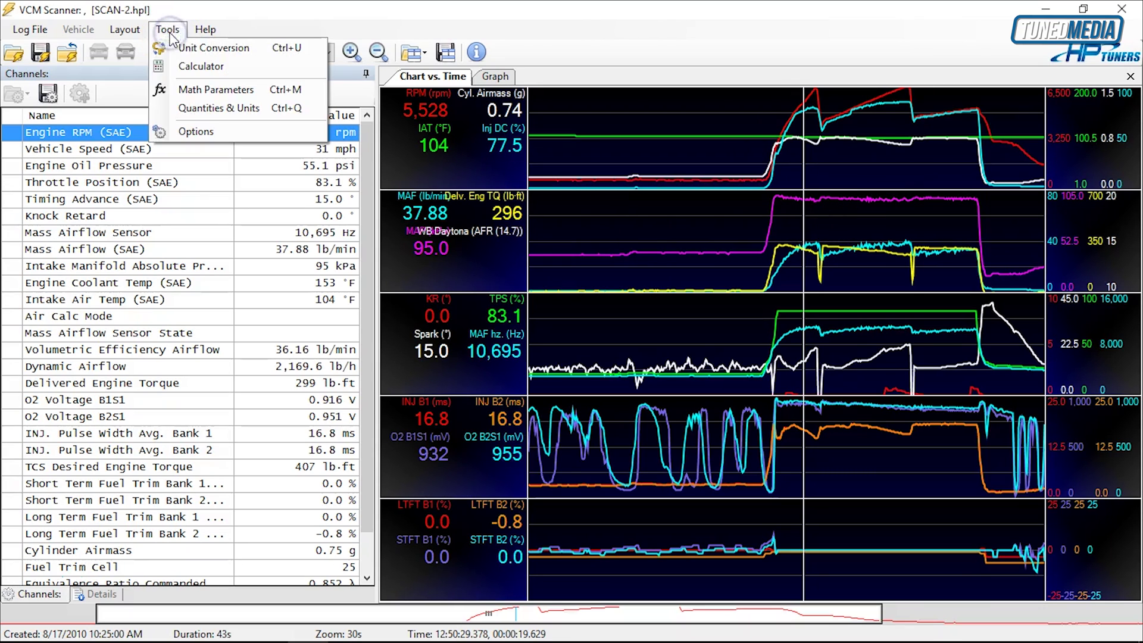
- In the Math Parameters manager, delete the existing Horsepower user math
click(256, 96)
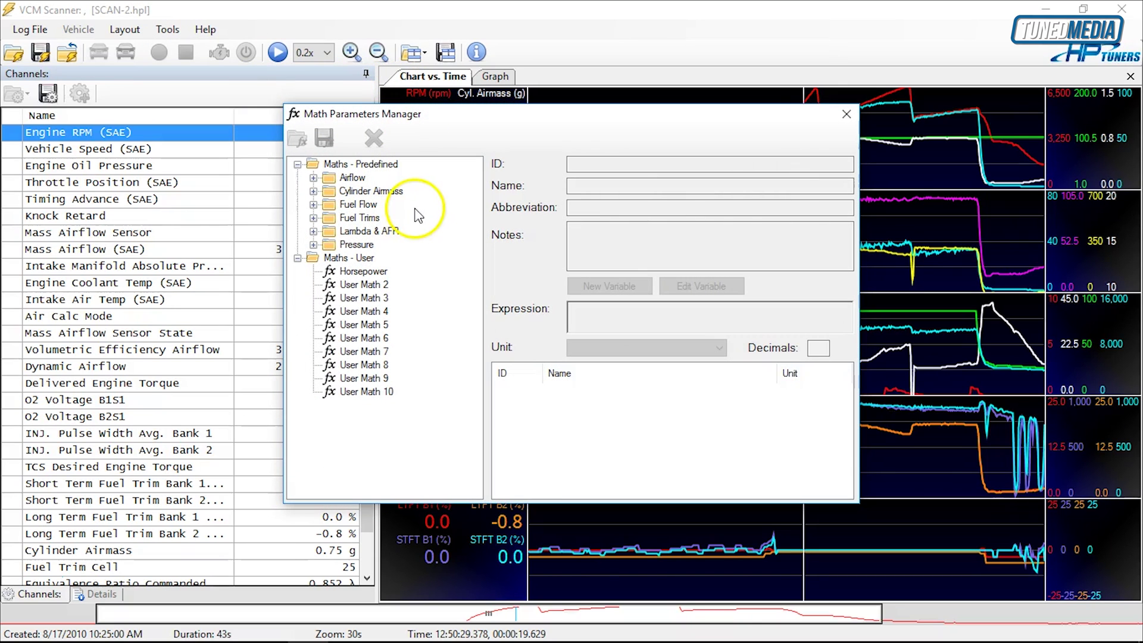
click(368, 272)
click(374, 138)
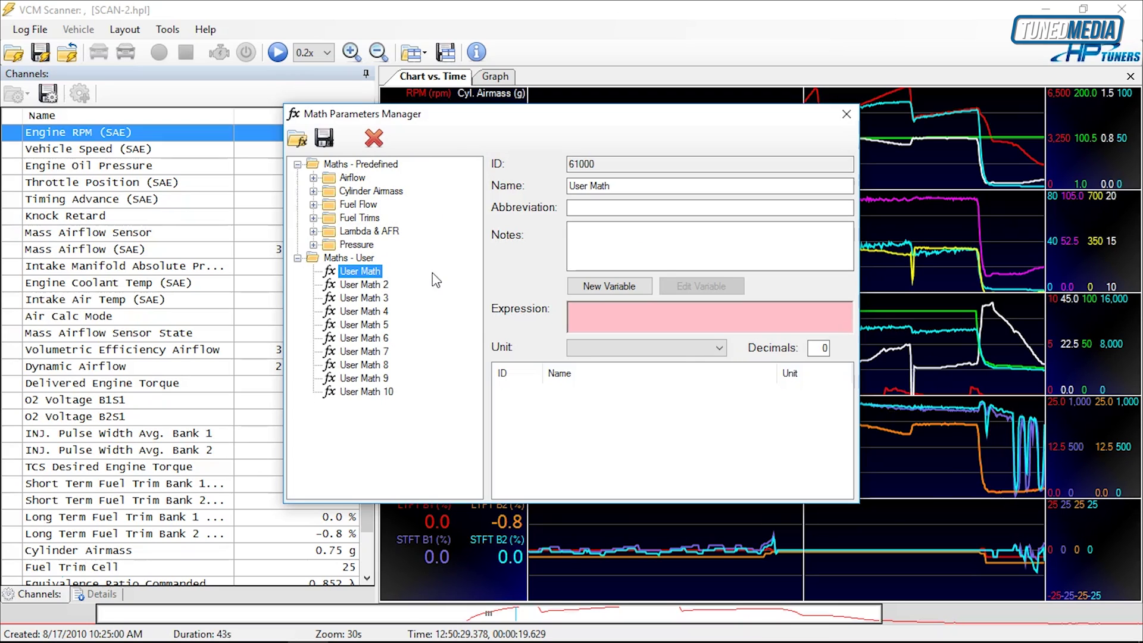
click(431, 232)
click(633, 186)
- Name the first user math 'Horsepower' with the abbreviation 'H.P.'
drag(633, 186, 517, 186)
text(Ho)
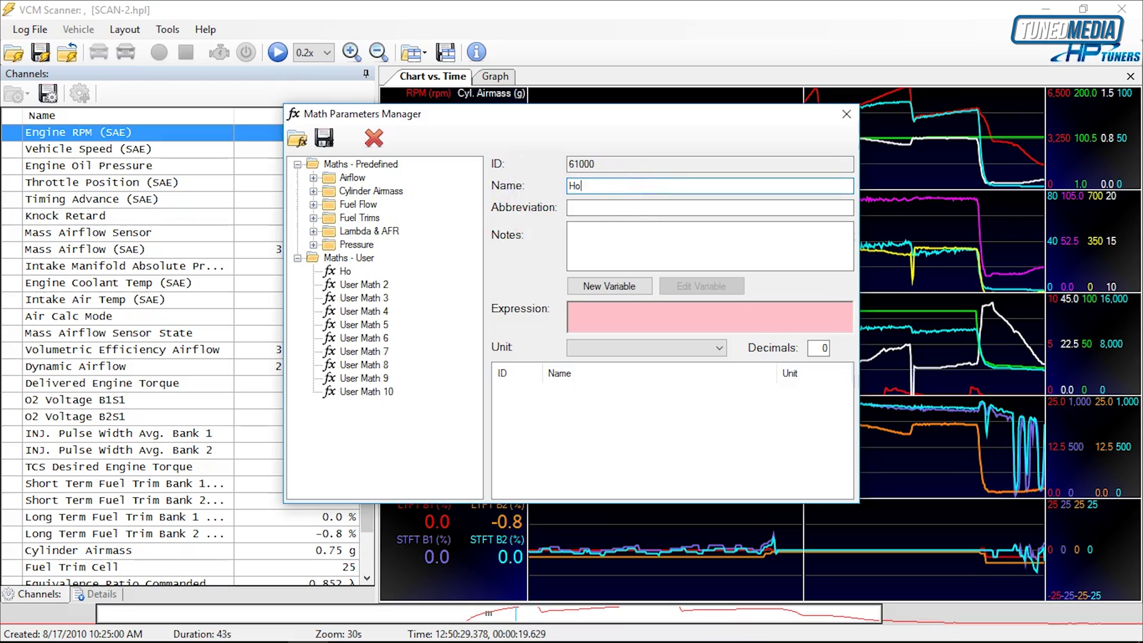
text(rsepower)
click(655, 207)
text(H.)
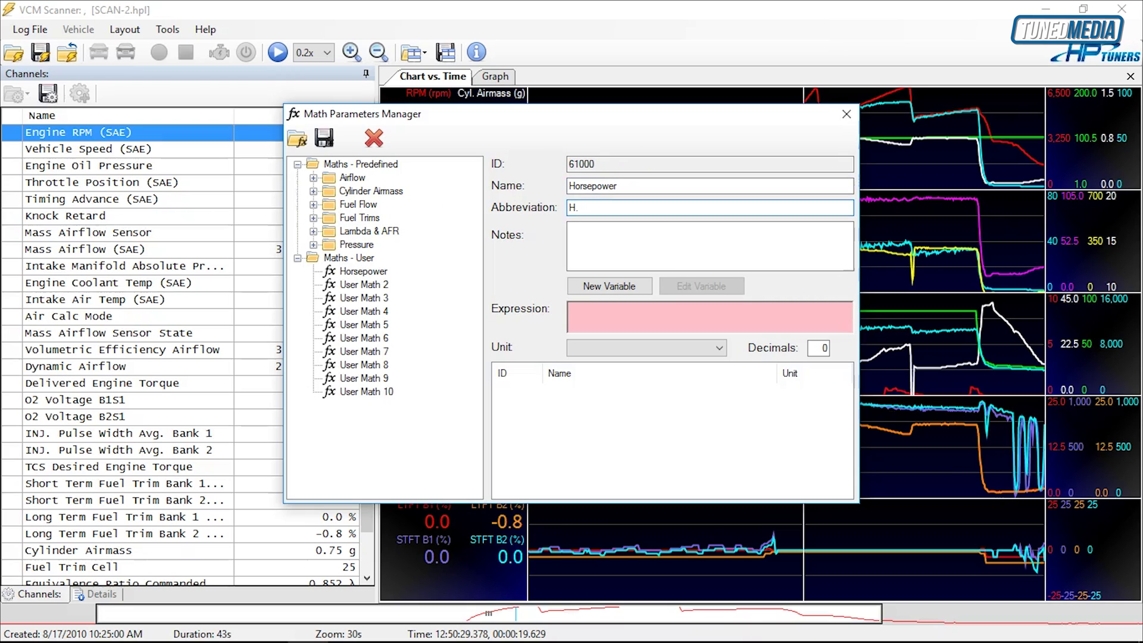
text(P.)
- Enter the note 'RPM*Torque/5252' describing the formula
click(591, 239)
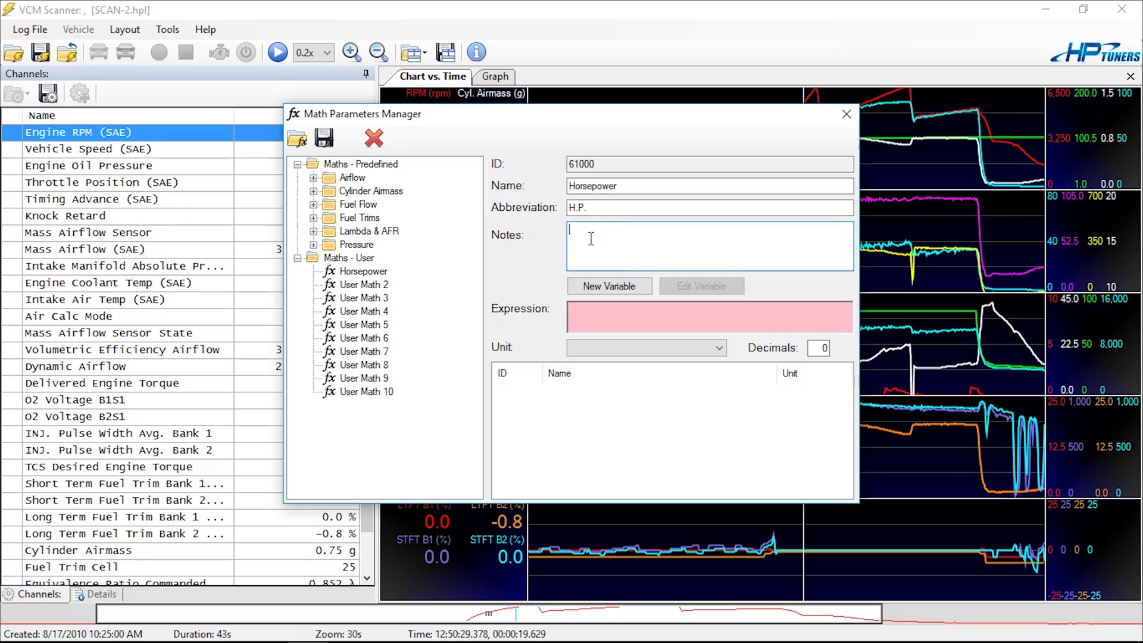
text(RPM*Torque/5252)
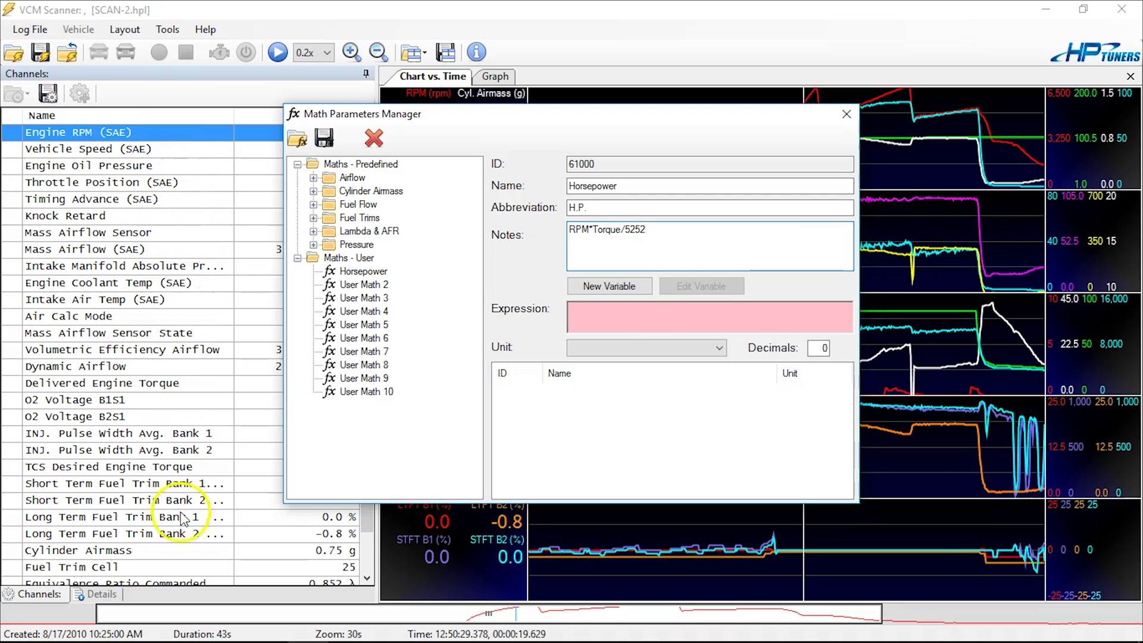
click(629, 288)
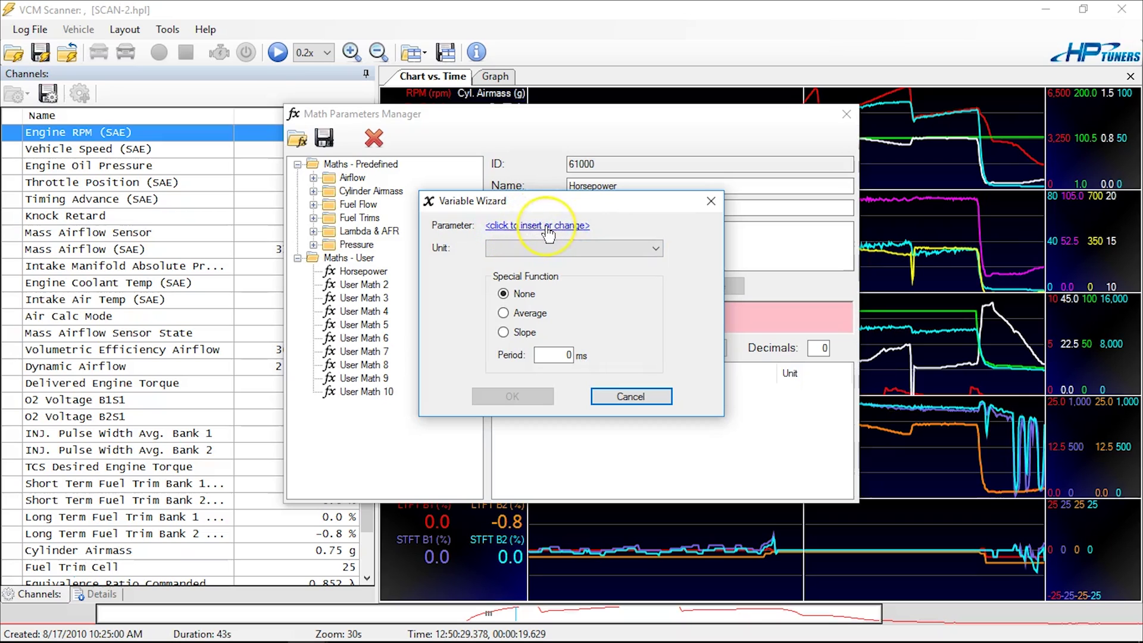
- Add Engine RPM (SAE) as the generic Engine Speed sensor variable, in rpm
click(547, 227)
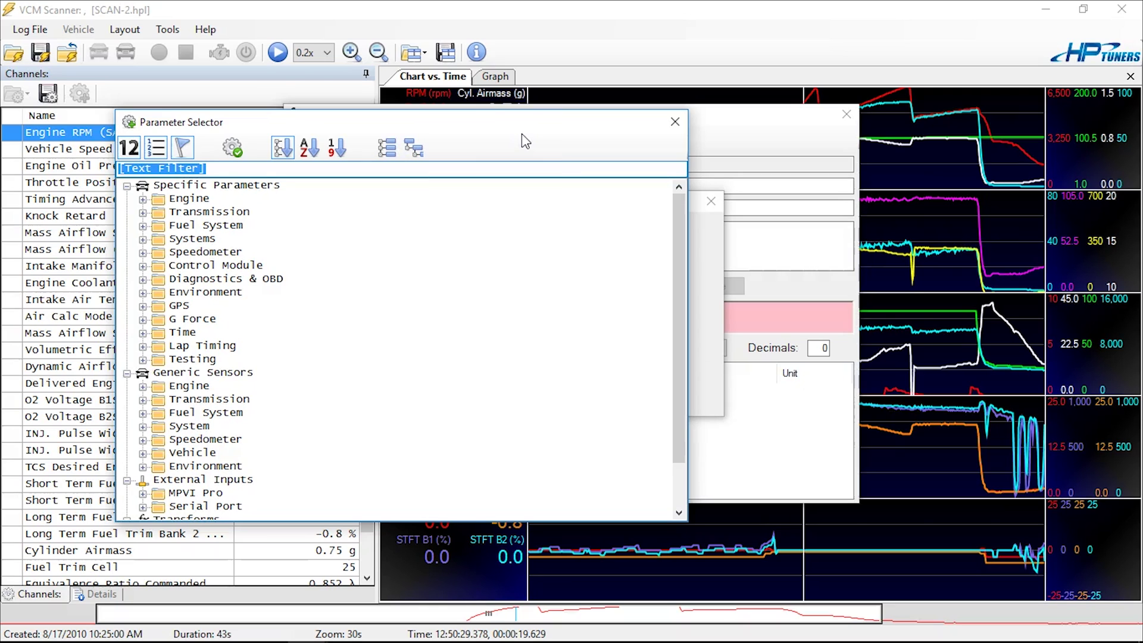
text(engine)
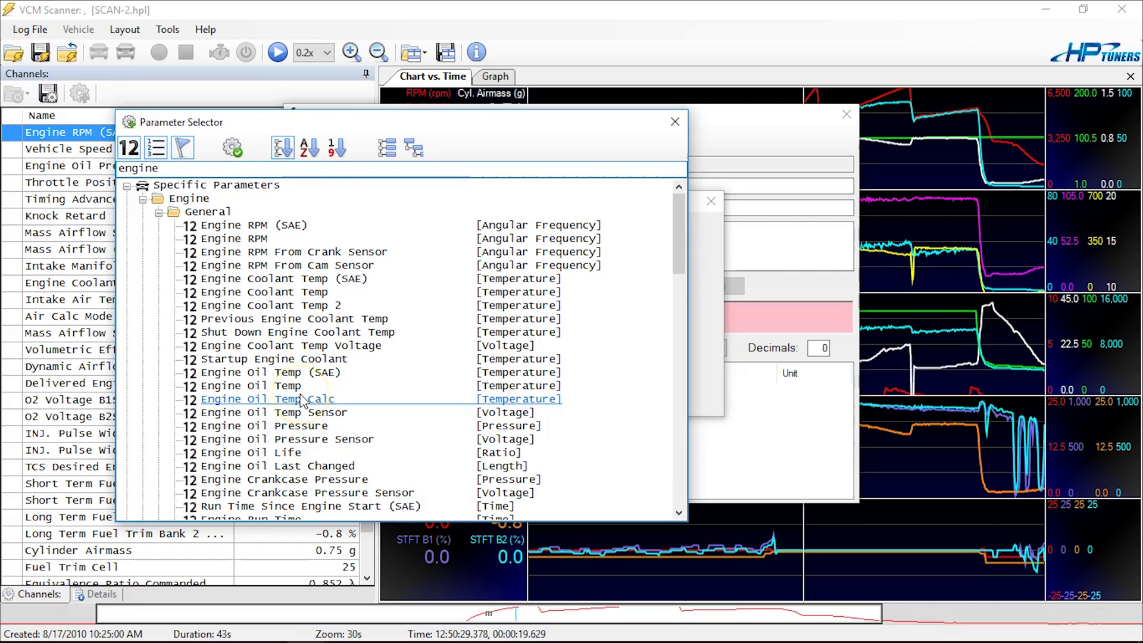
click(234, 148)
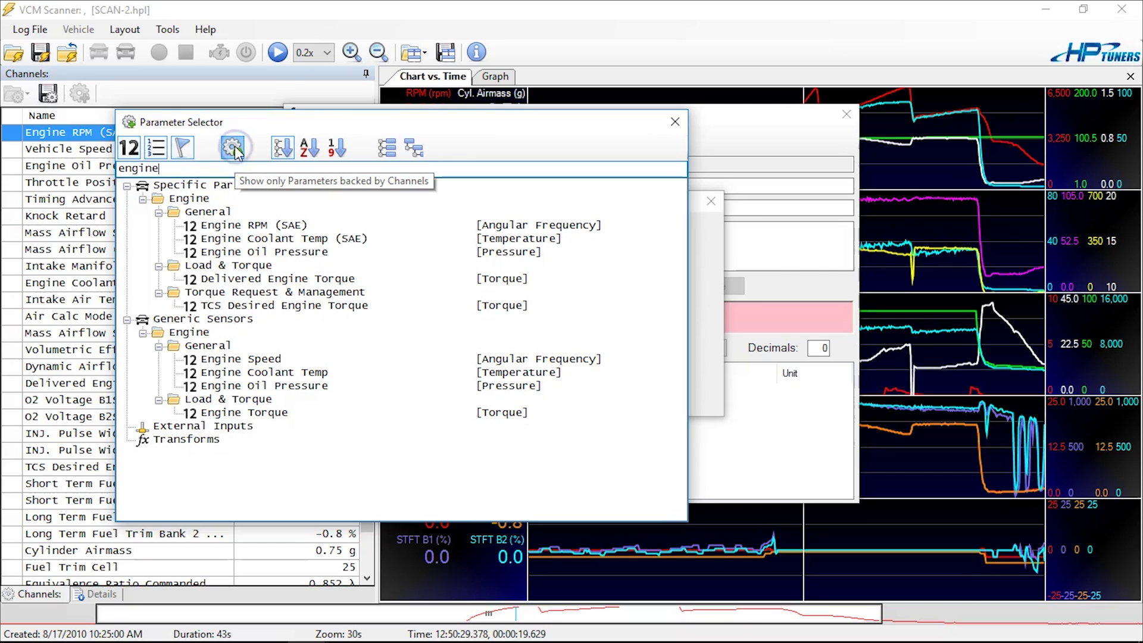
double_click(242, 230)
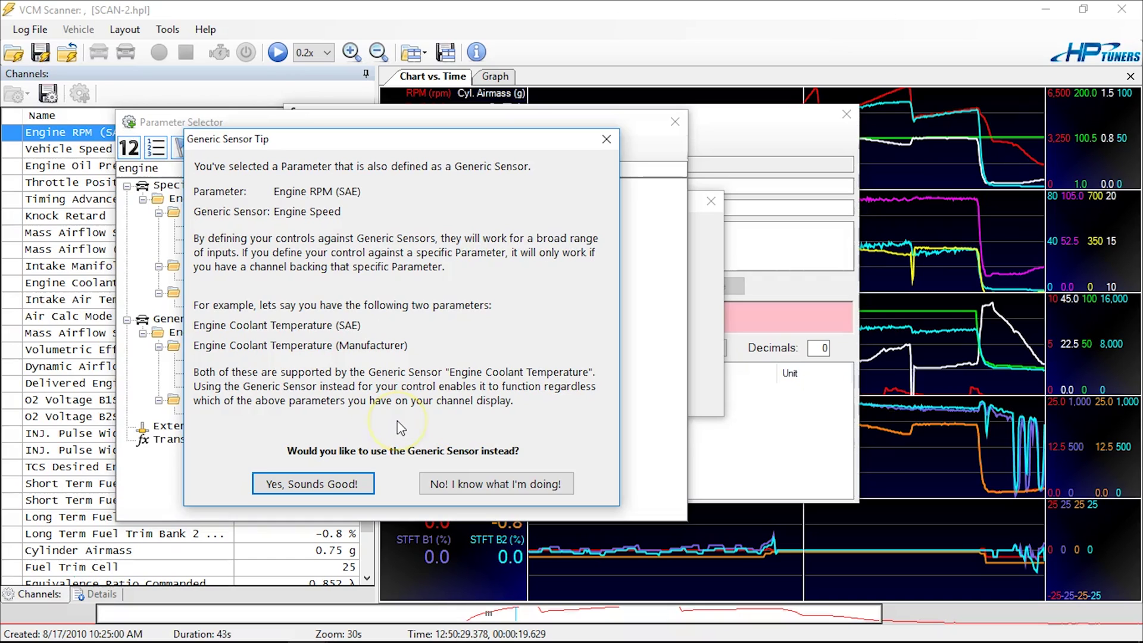
click(302, 487)
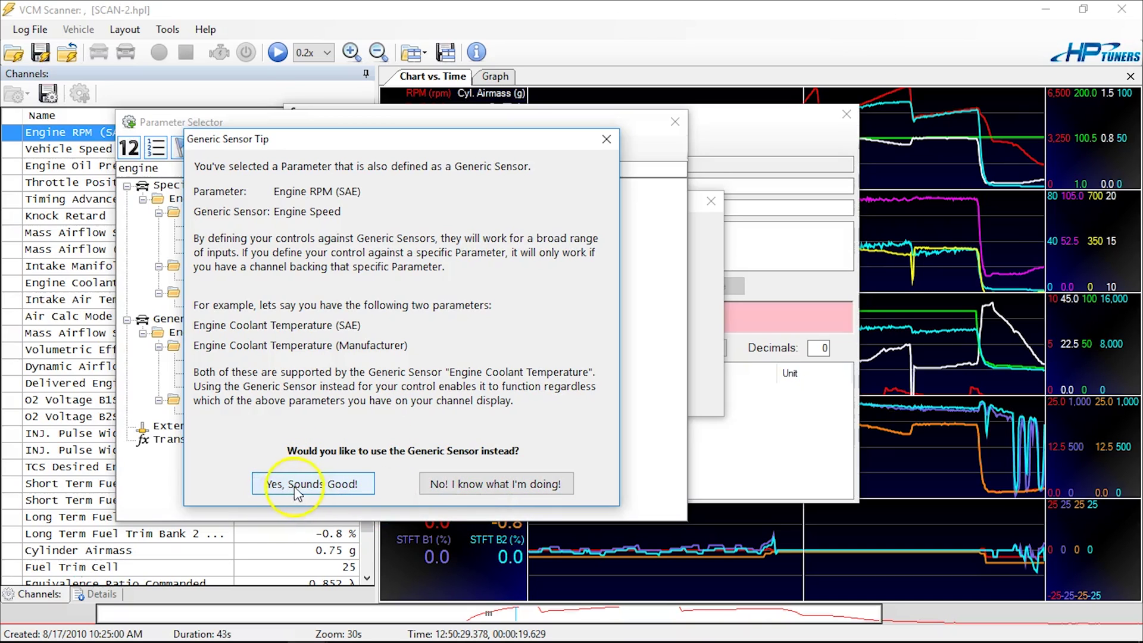
click(298, 482)
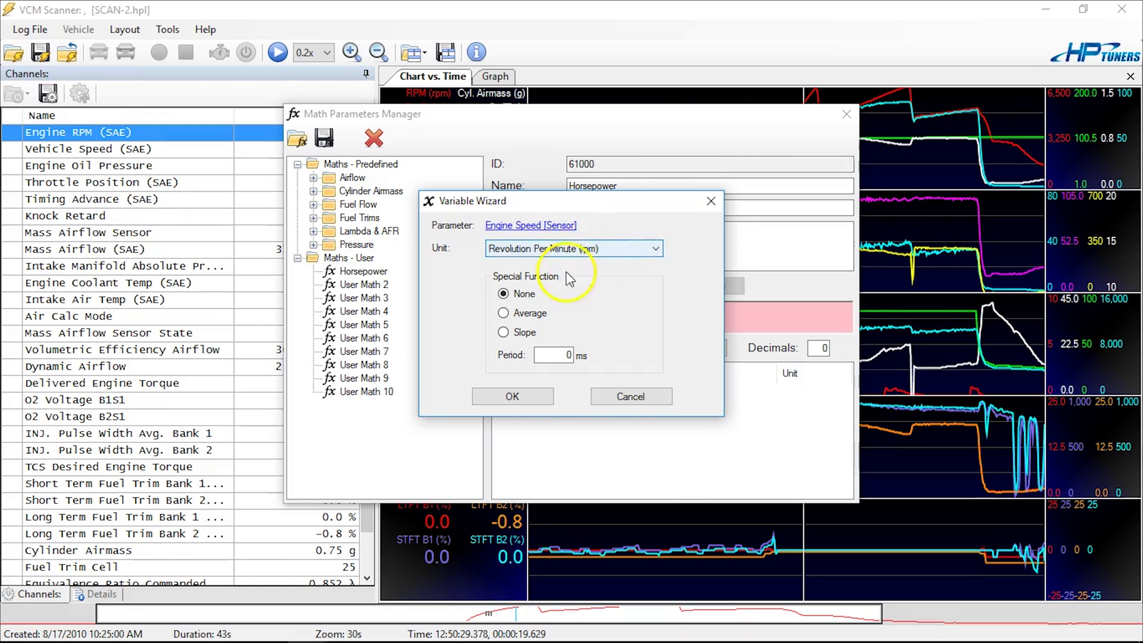
click(493, 399)
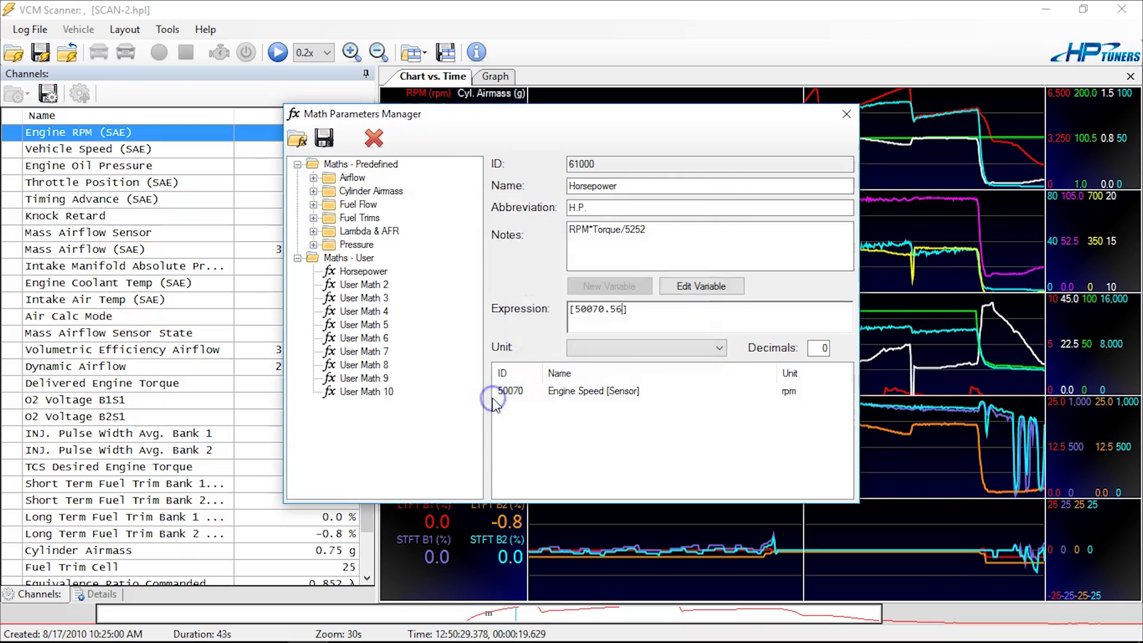
- Append a '*' after [50070.56] so the expression reads [50070.56]*
click(648, 308)
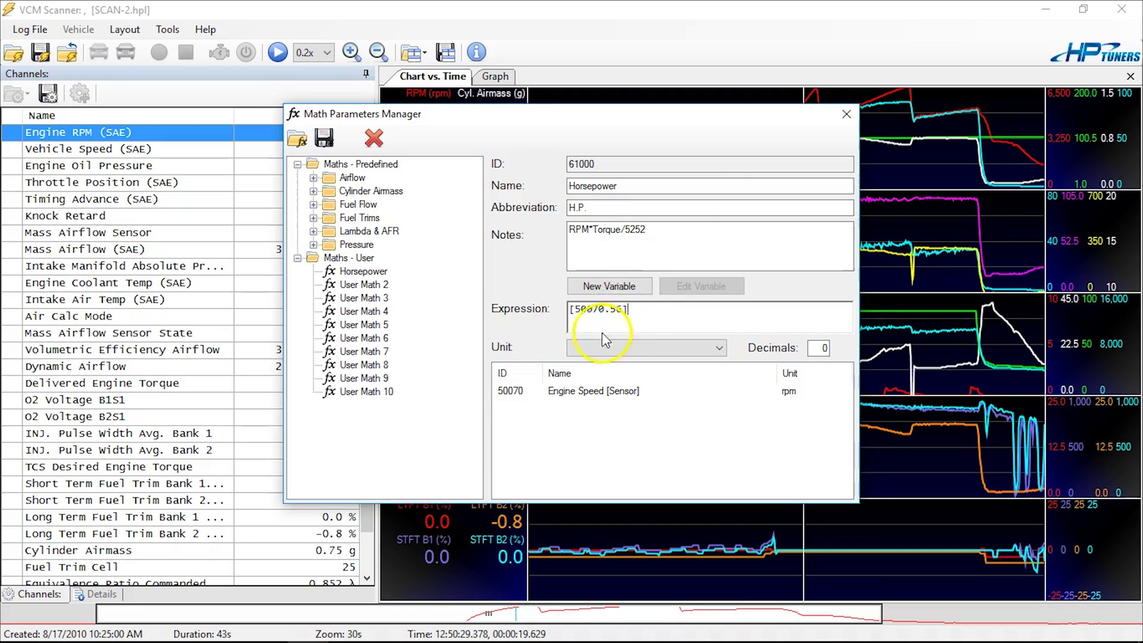
click(527, 391)
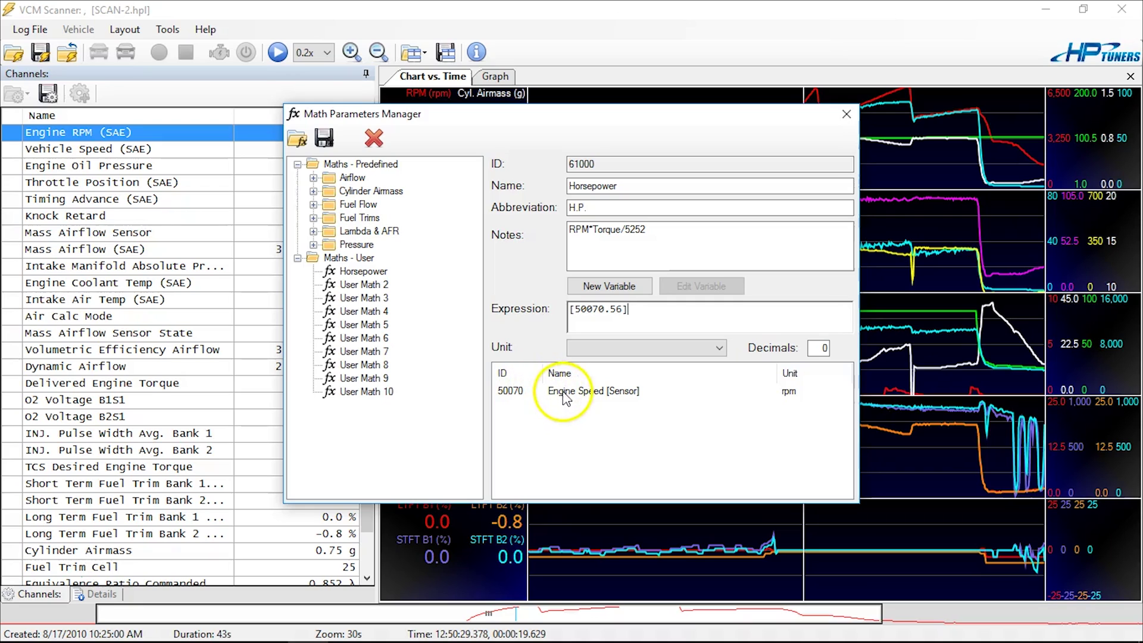
click(646, 313)
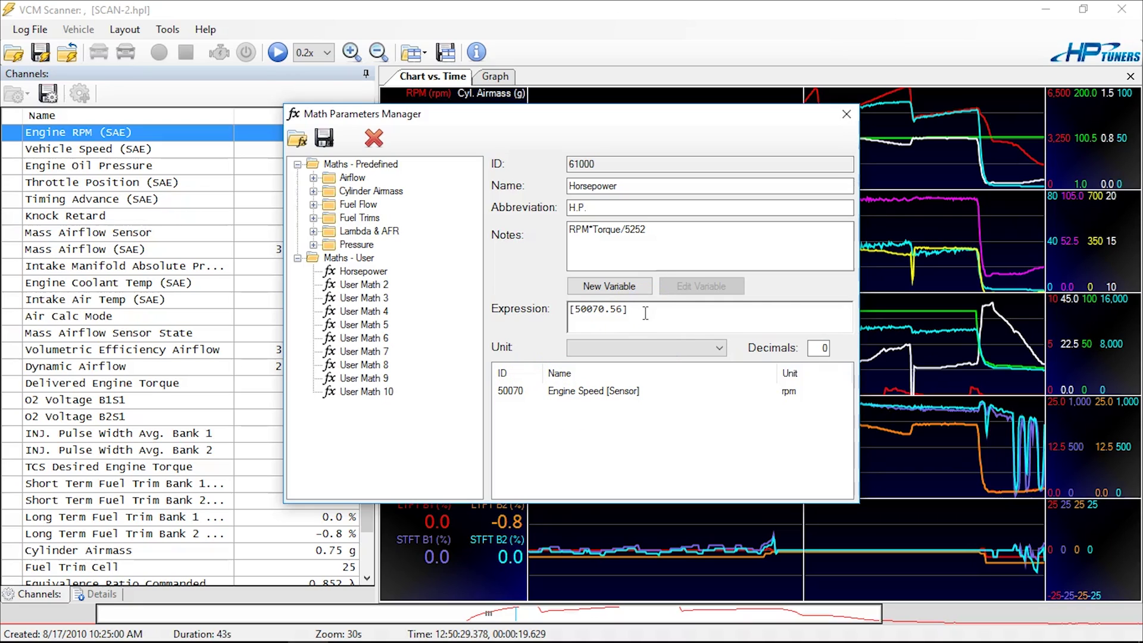
click(637, 309)
text(*)
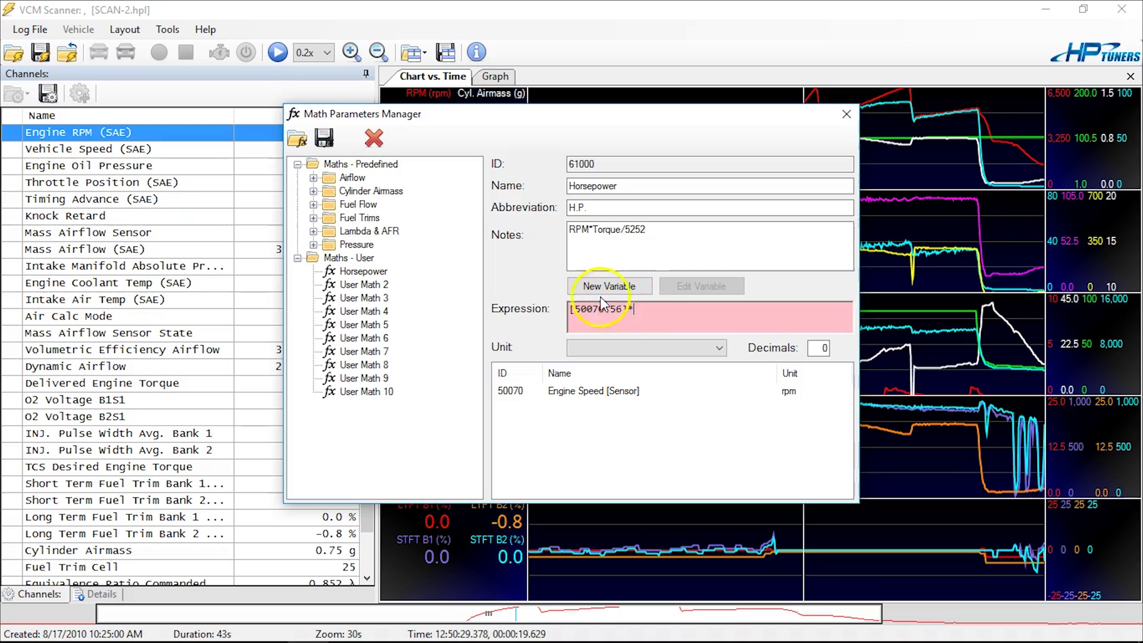
click(603, 231)
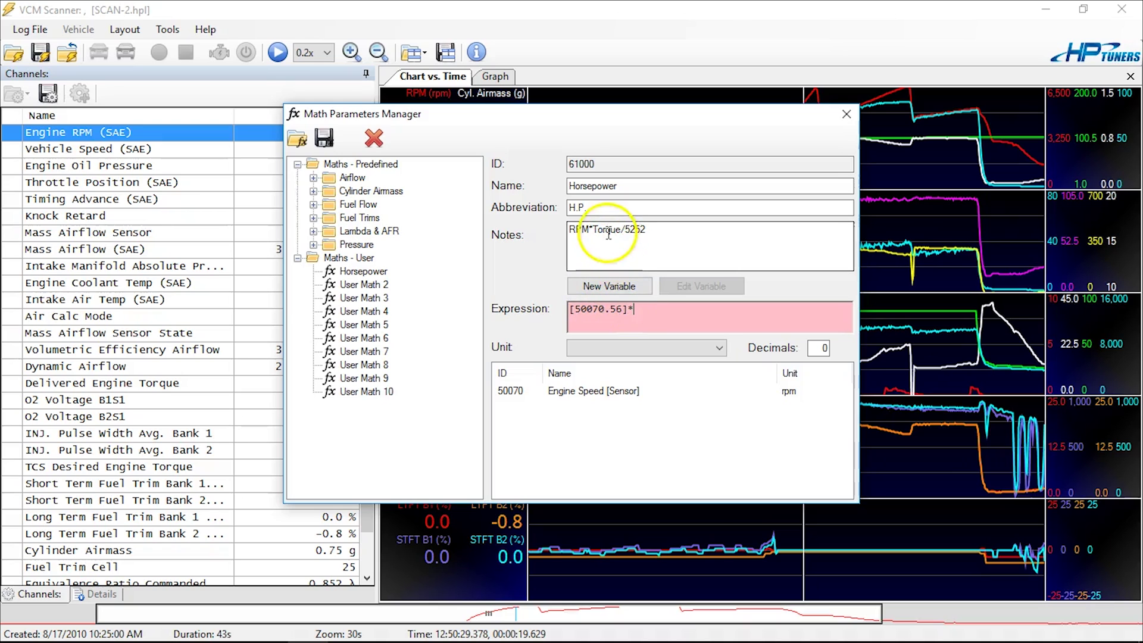
- Add Delivered Engine Torque as the generic Engine Torque sensor variable, kept in pound-feet
click(619, 285)
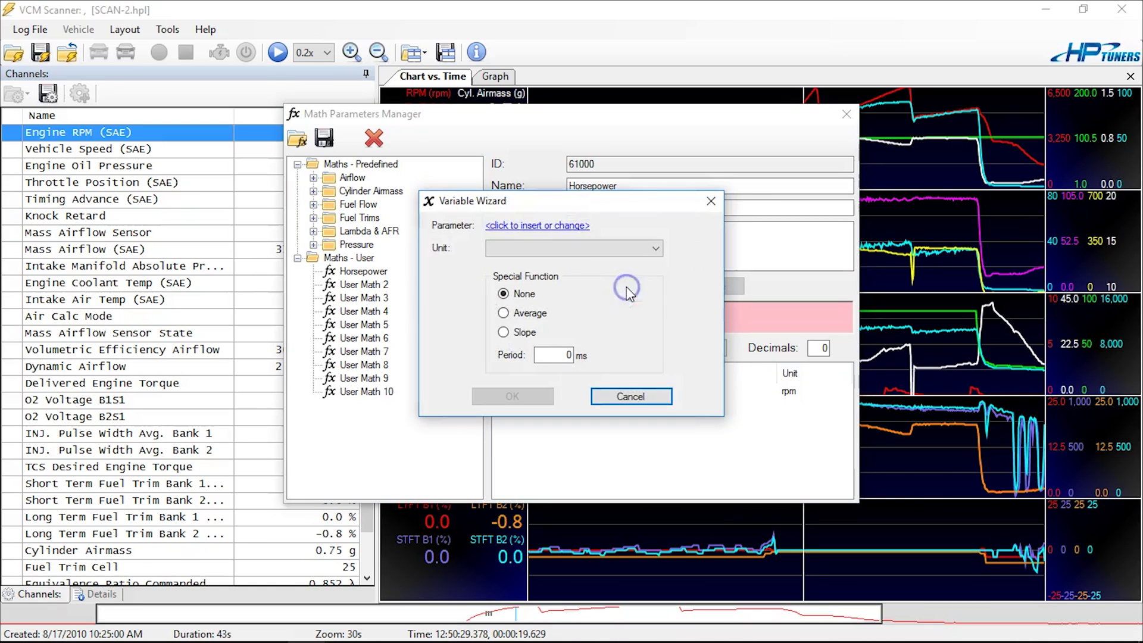
click(558, 229)
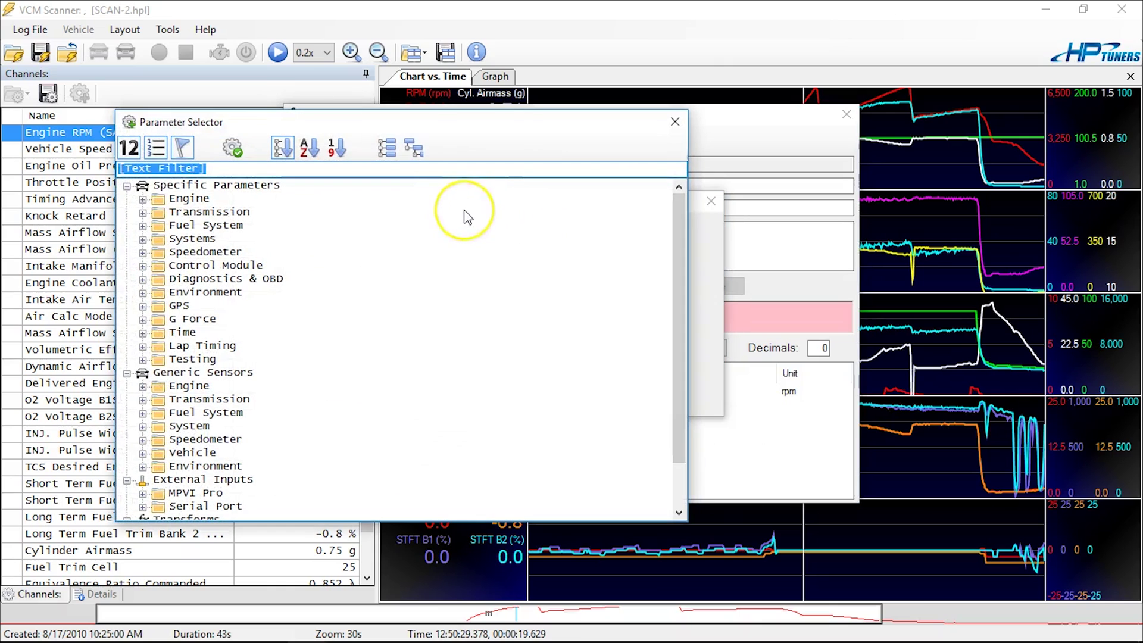
text(delivered)
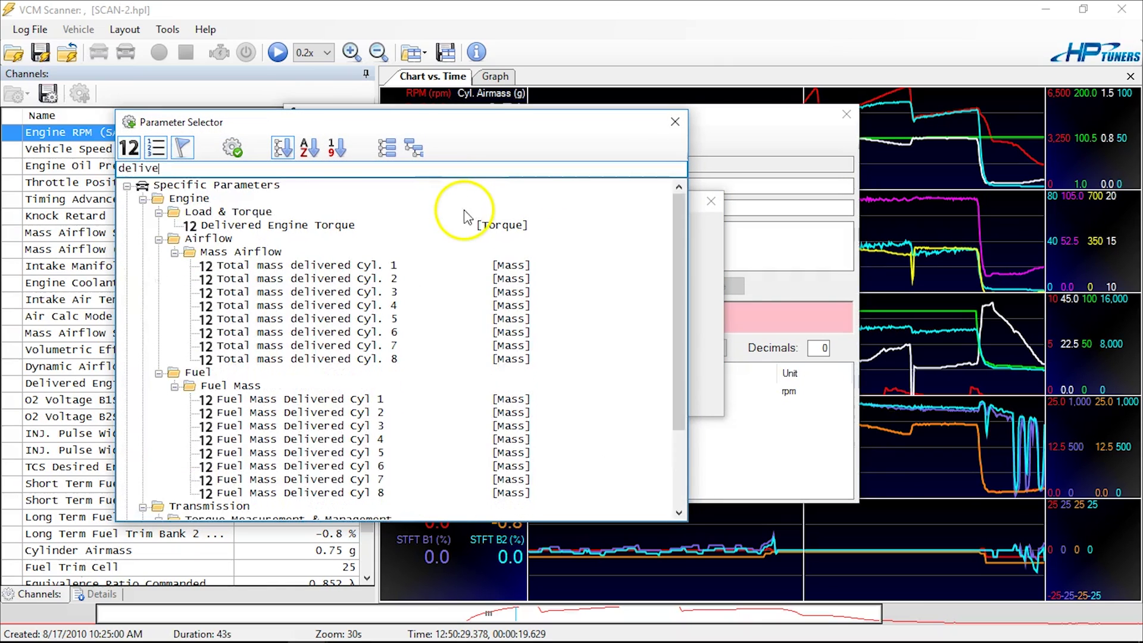
click(236, 148)
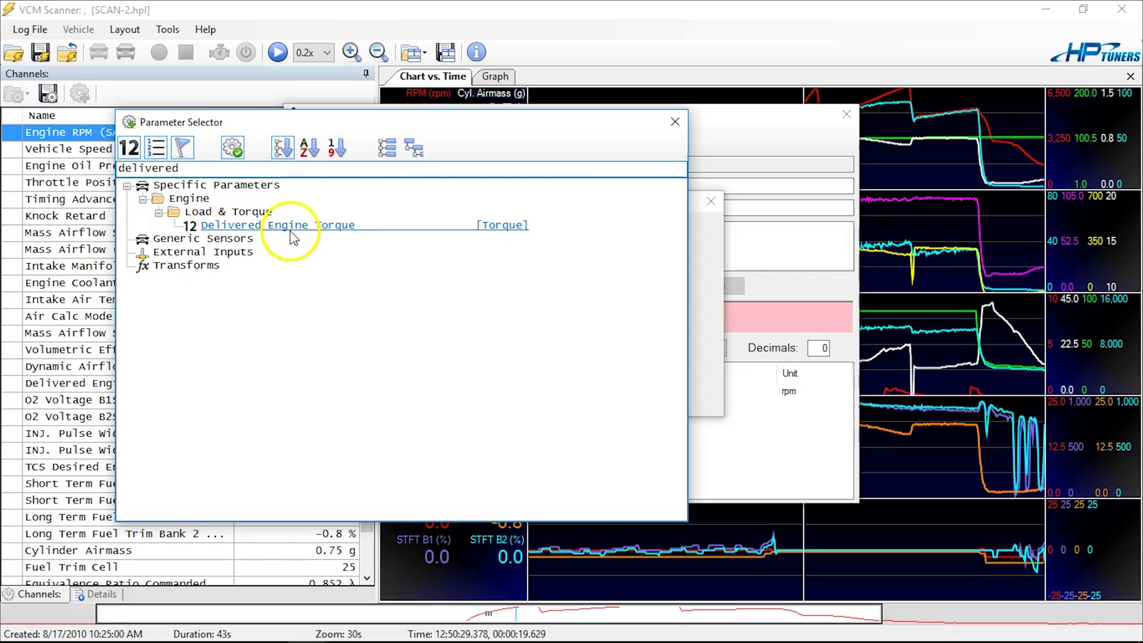
double_click(305, 232)
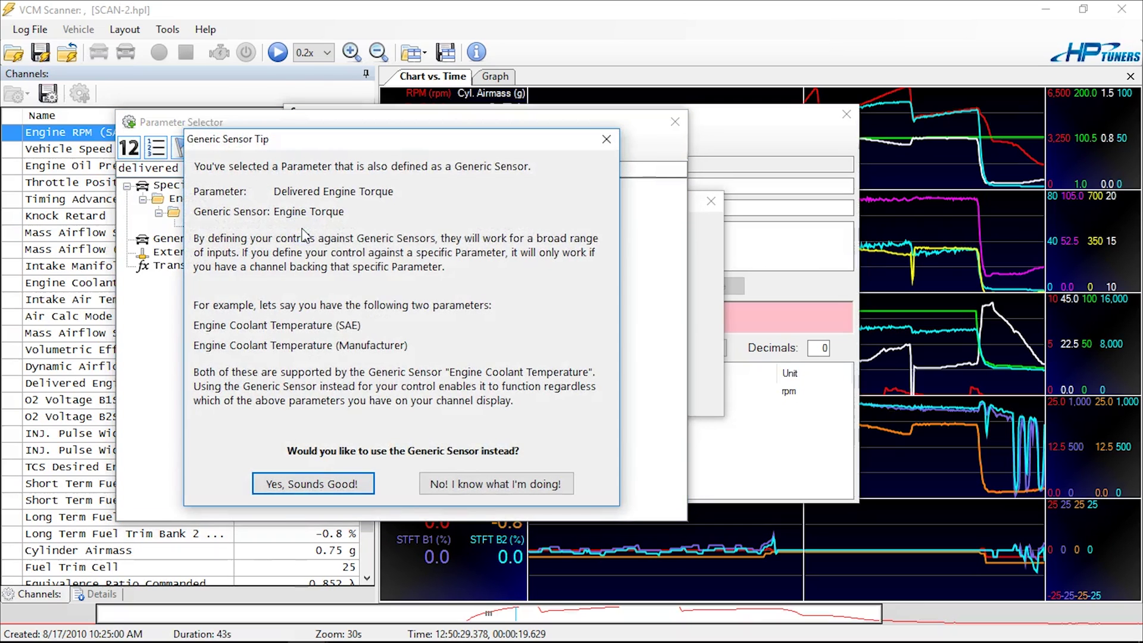
click(327, 483)
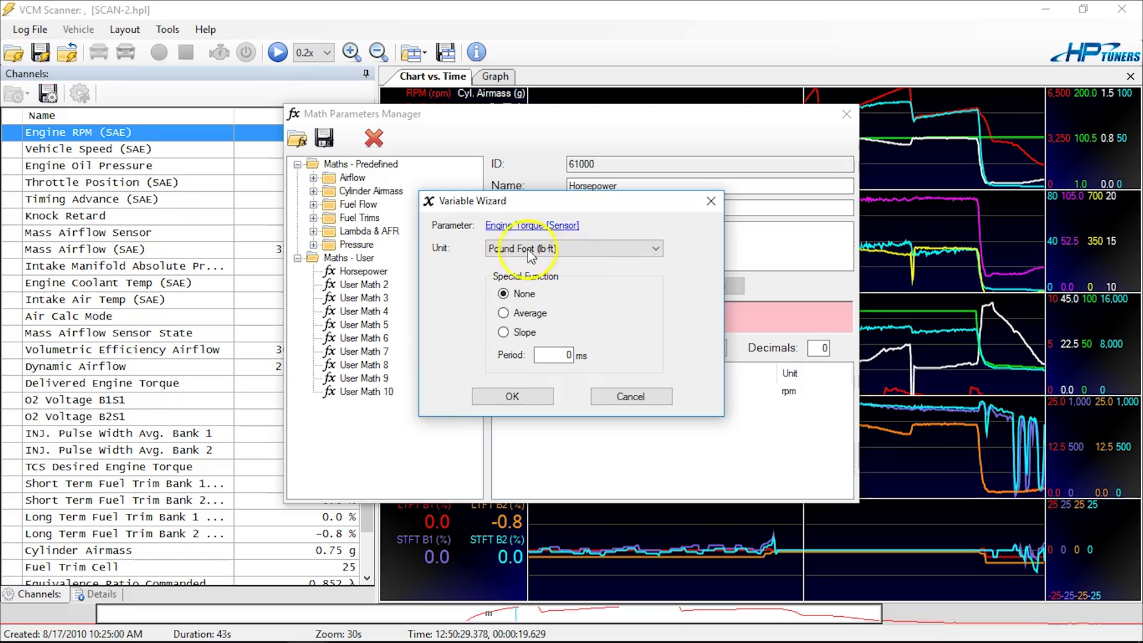
click(622, 250)
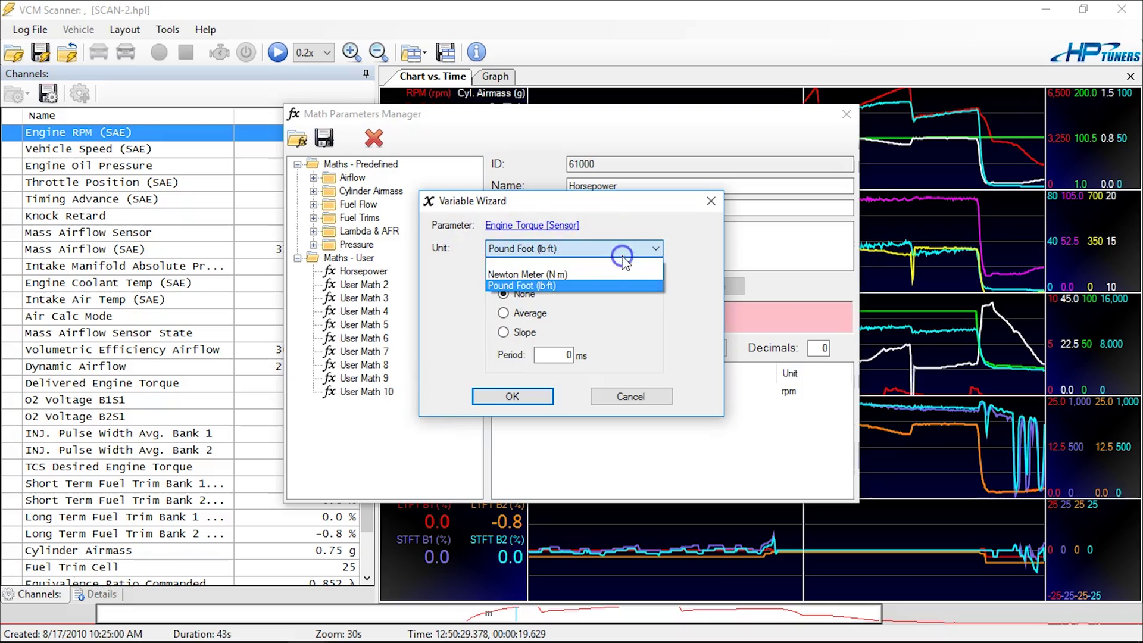
click(567, 274)
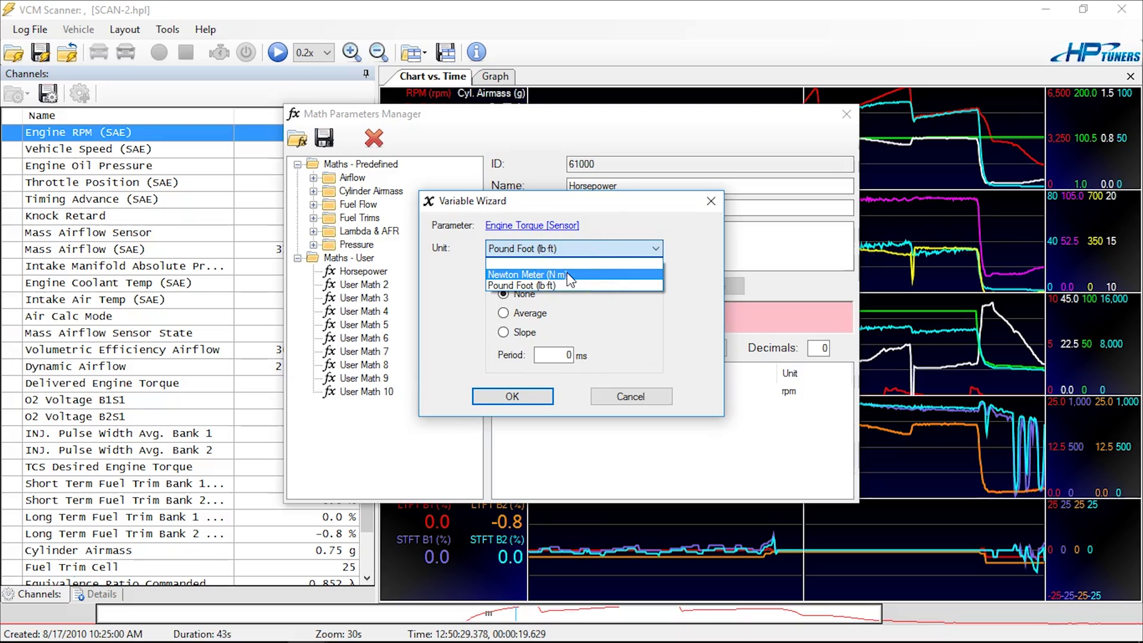
click(688, 279)
click(493, 390)
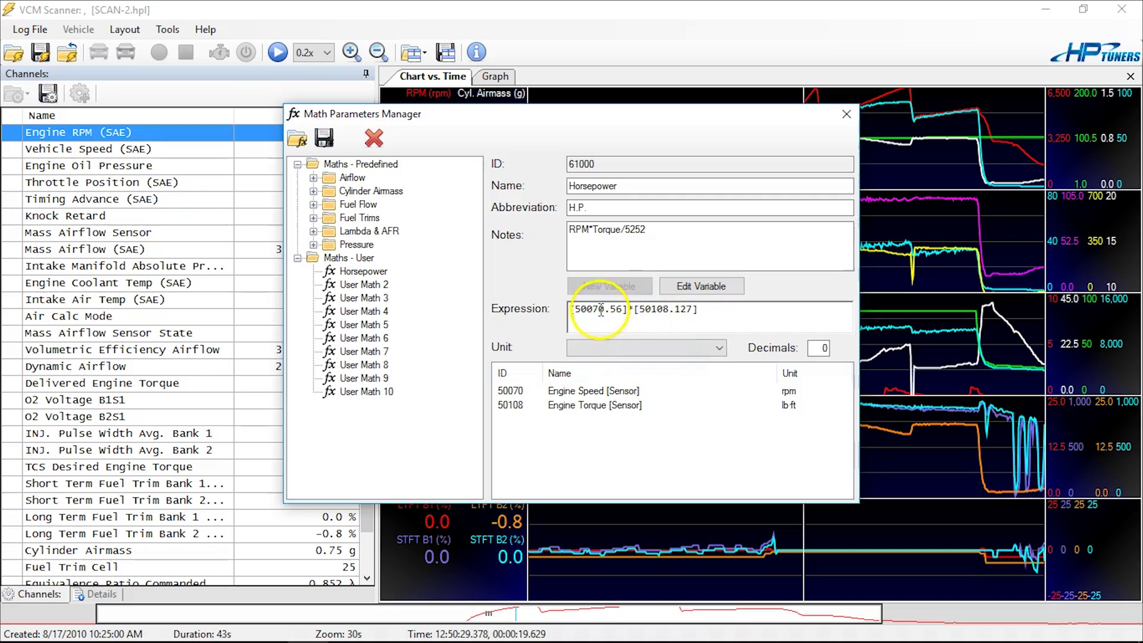
- Append '/5252' to complete the expression [50070.56]*[50108.127]/5252
click(693, 309)
click(701, 309)
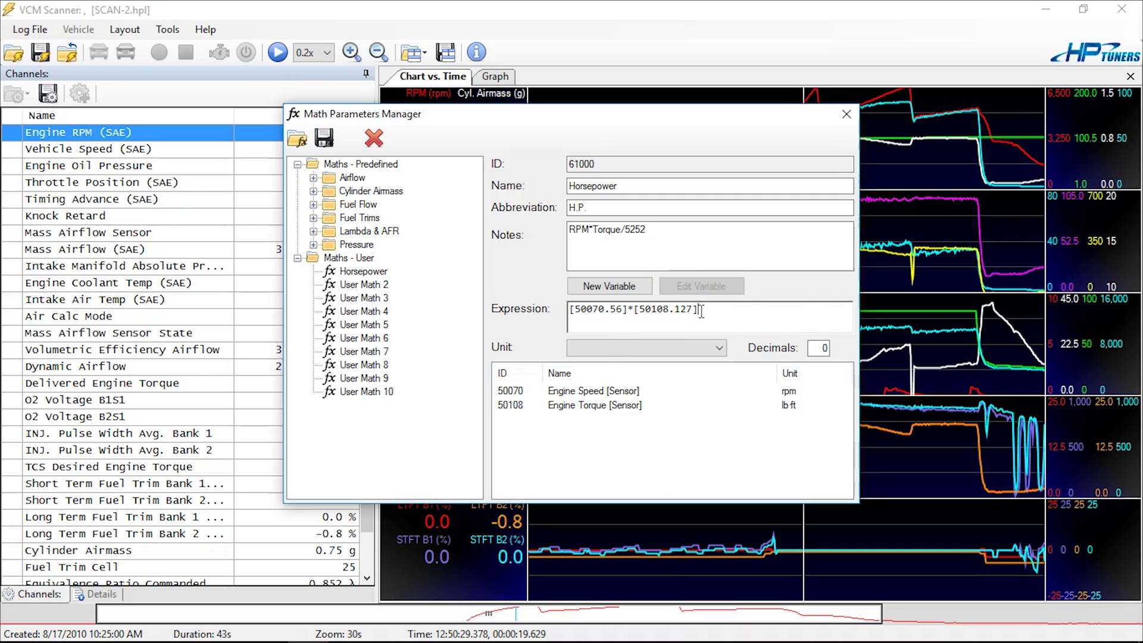
click(801, 326)
text(/5252)
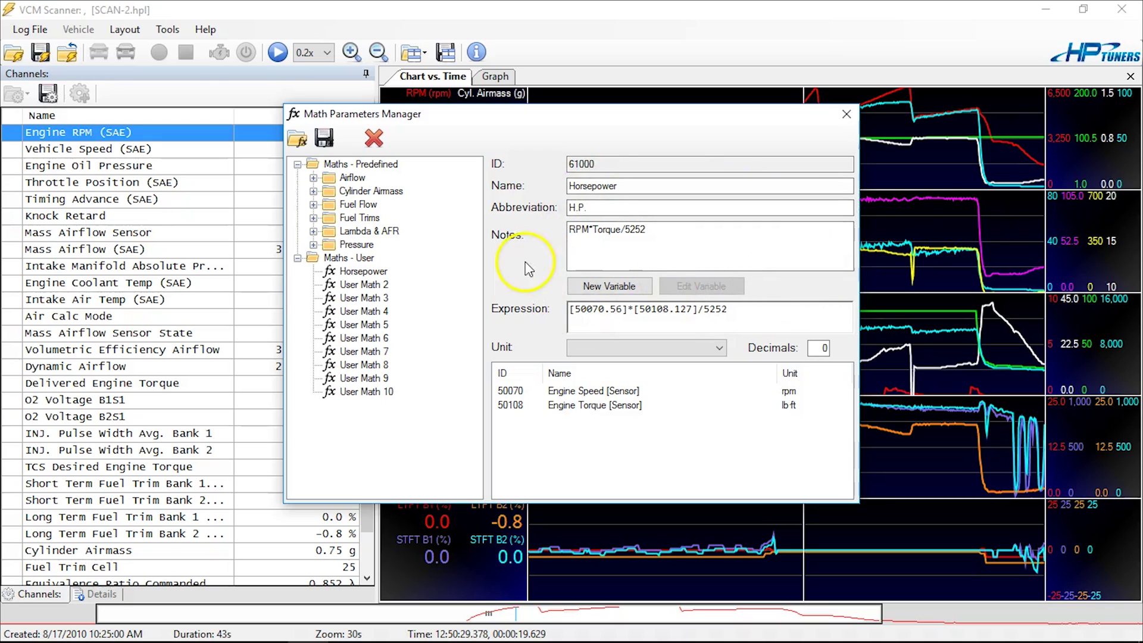
- Save the math parameter to a file named 'New' and close the Math Parameters Manager
click(326, 140)
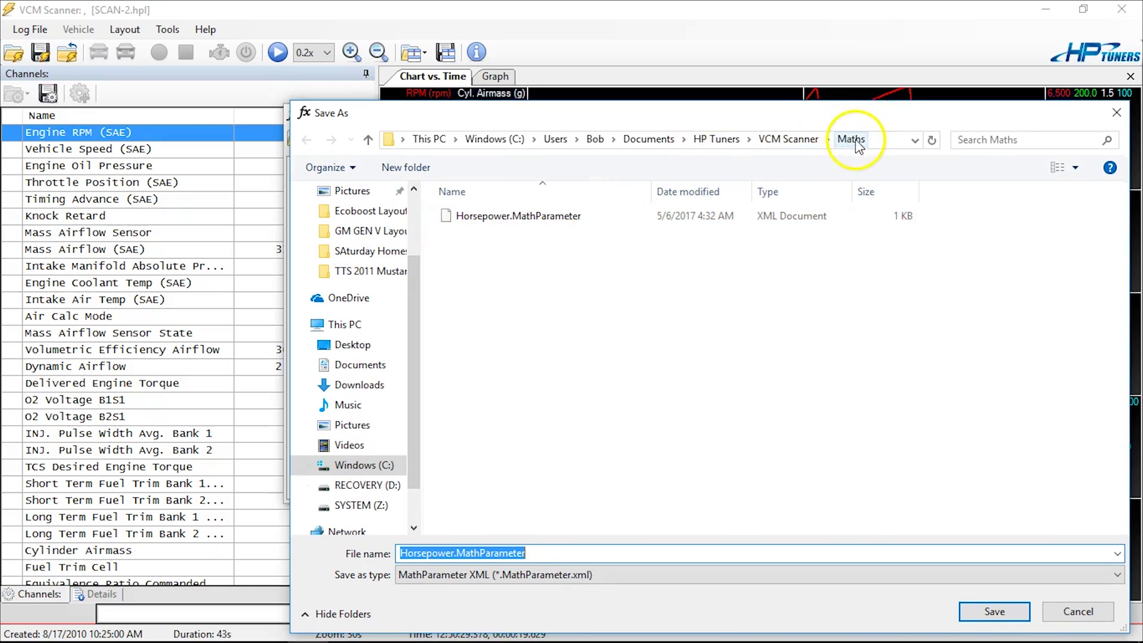
text(New)
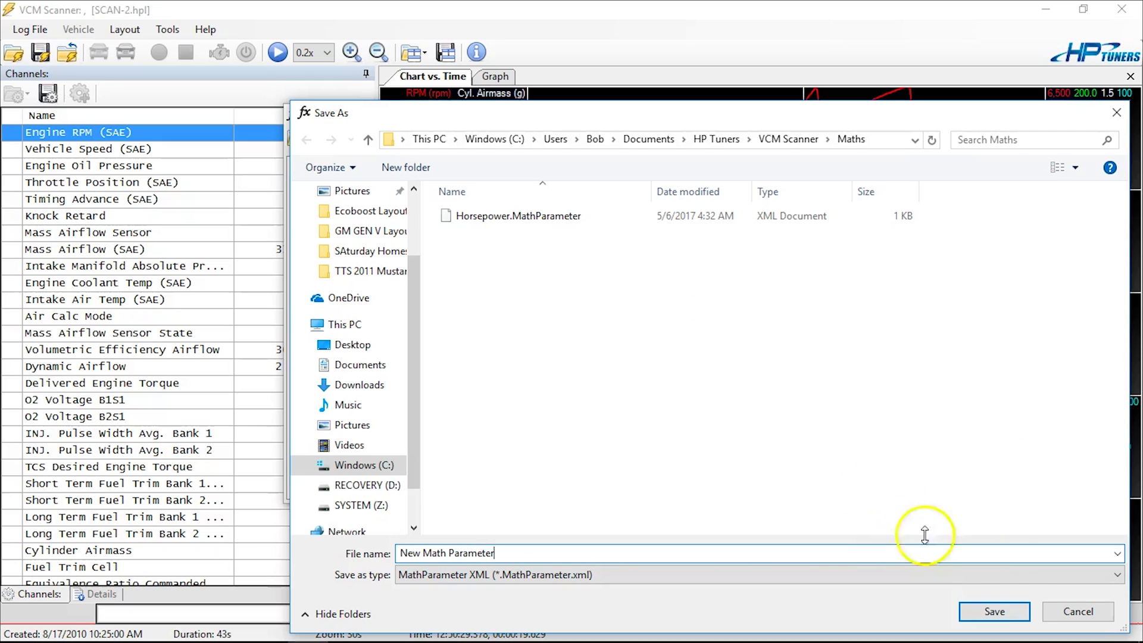
click(1005, 613)
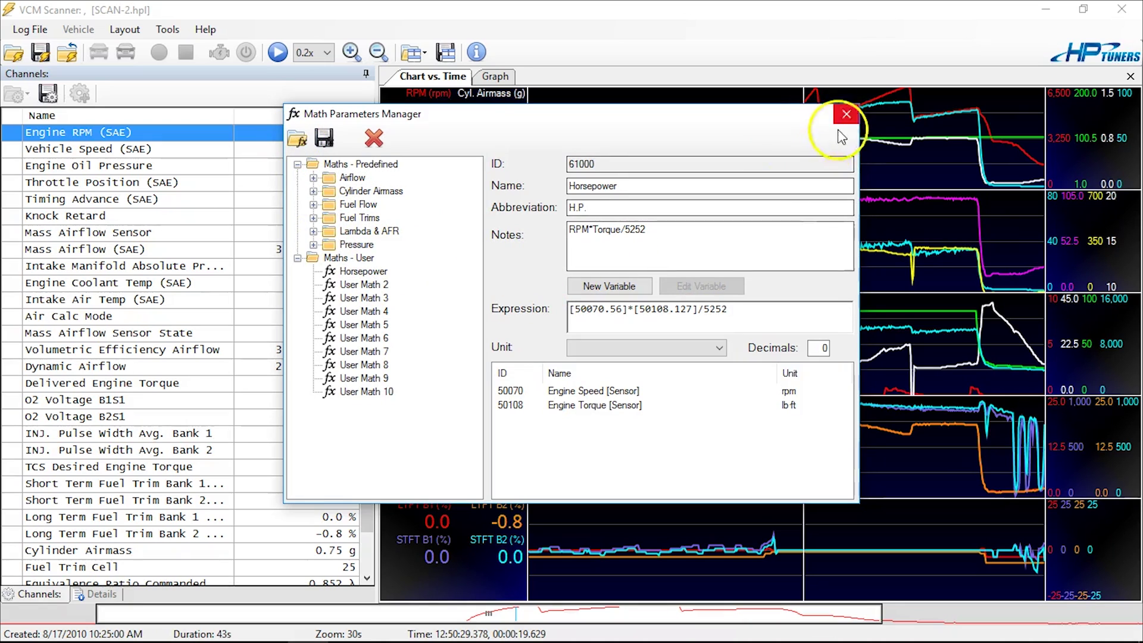
click(844, 114)
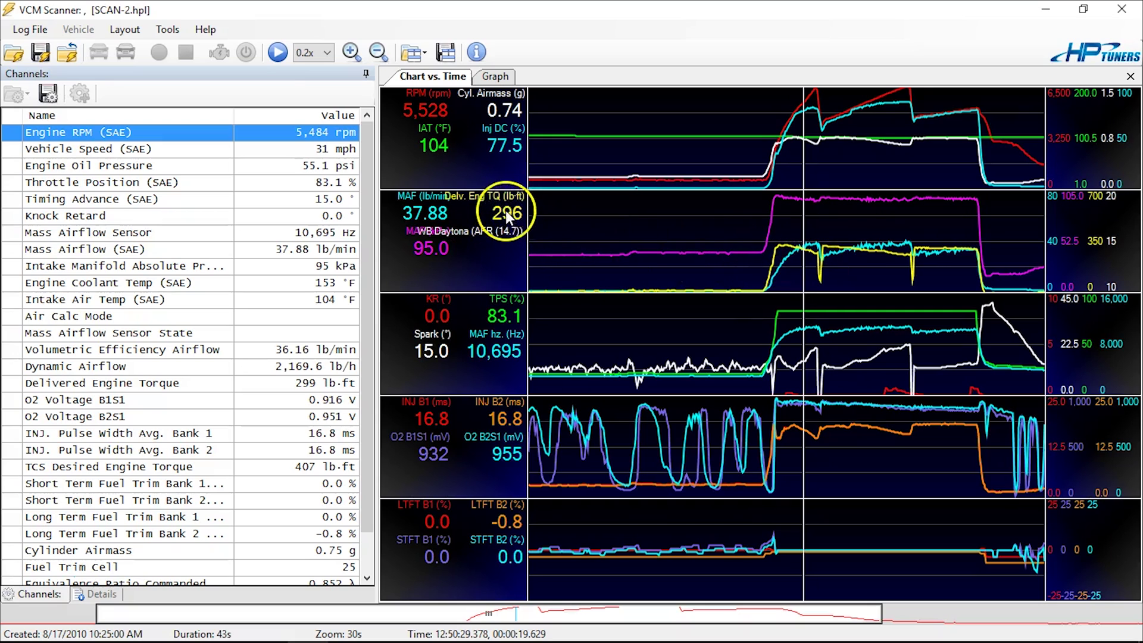
- Open the Chart Display Layout Editor and move it off the channel readouts
click(740, 226)
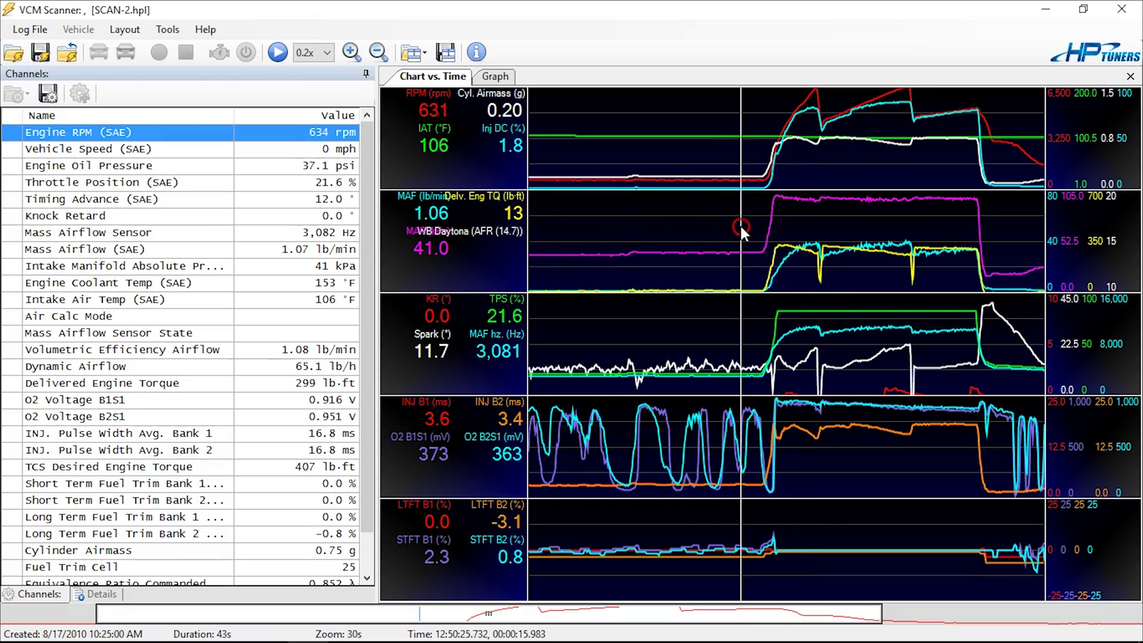
right_click(741, 226)
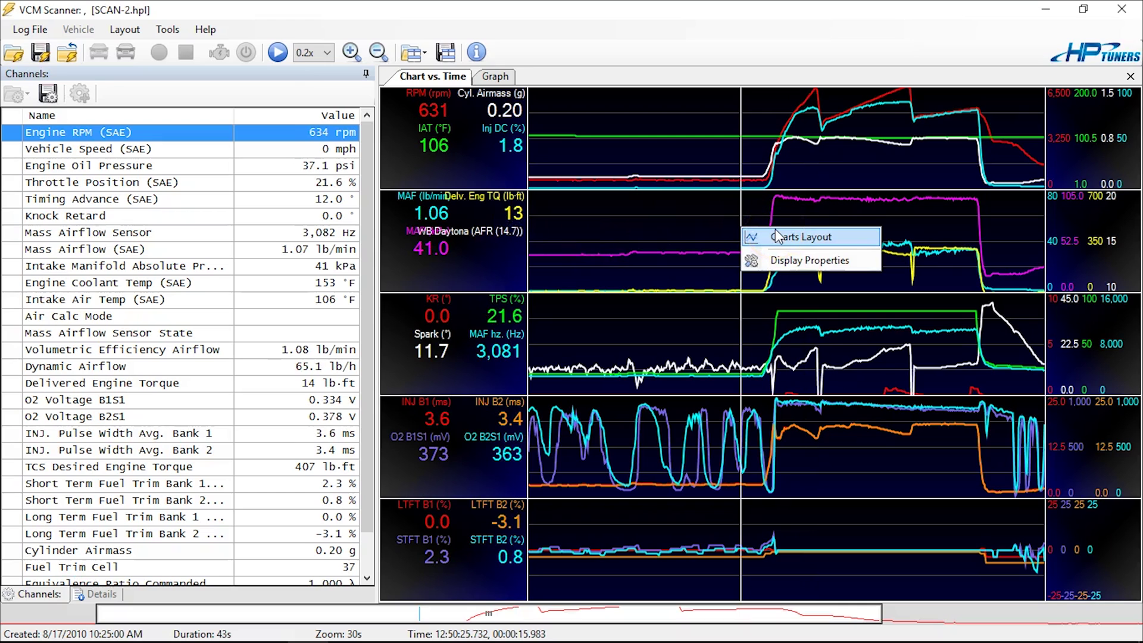
click(850, 238)
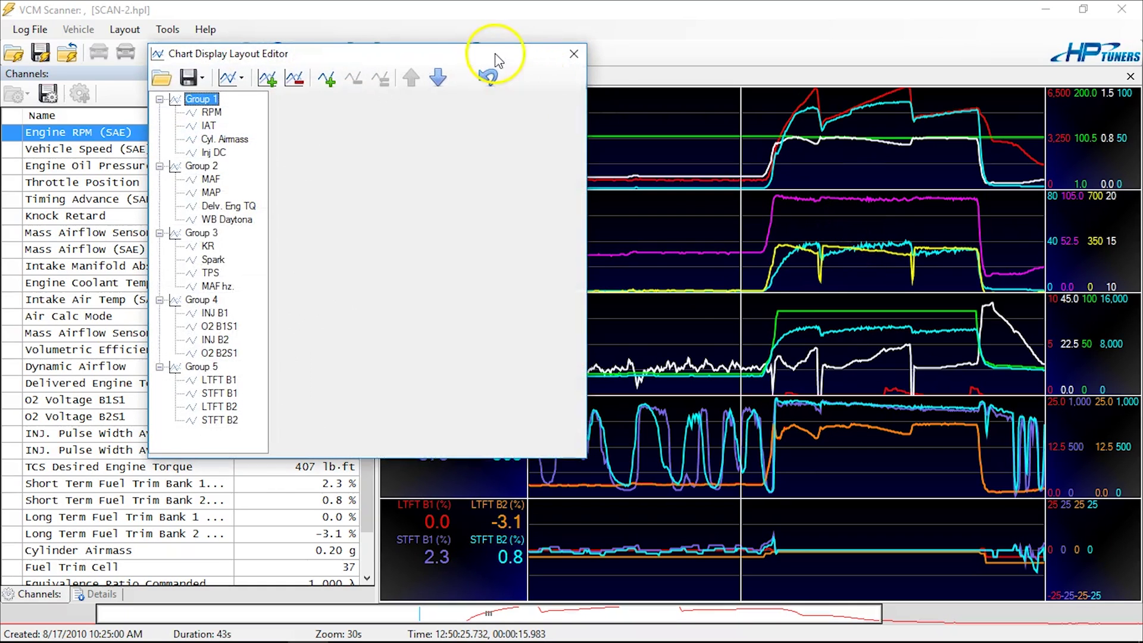
drag(536, 56, 954, 130)
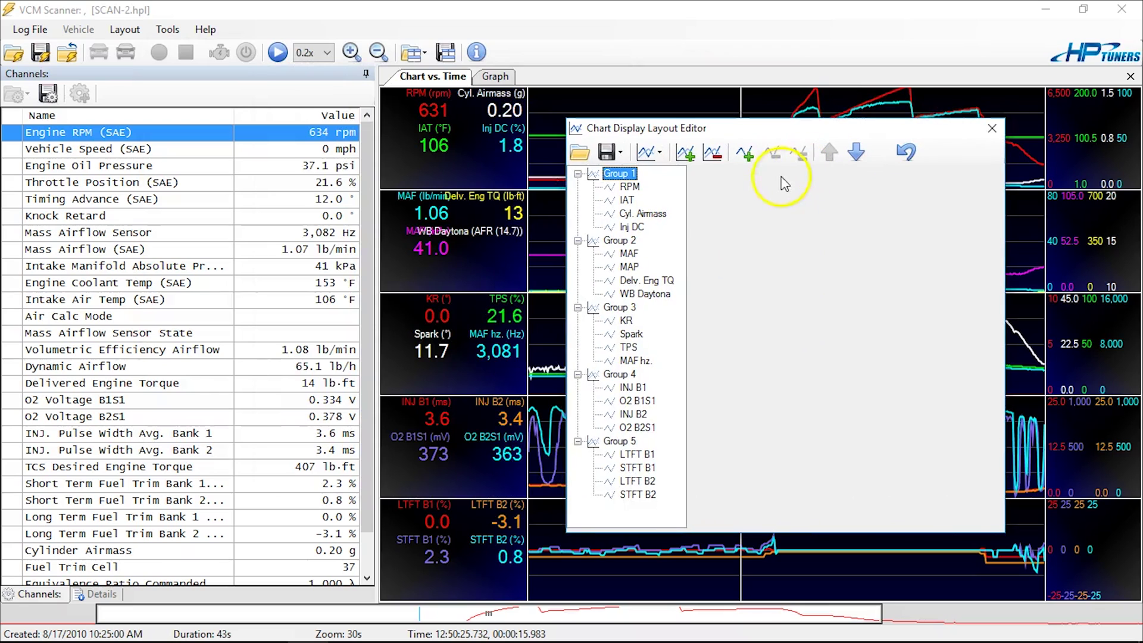
- Select the WB Daytona series under Group 2 and bring up its Parameter Selector
click(620, 240)
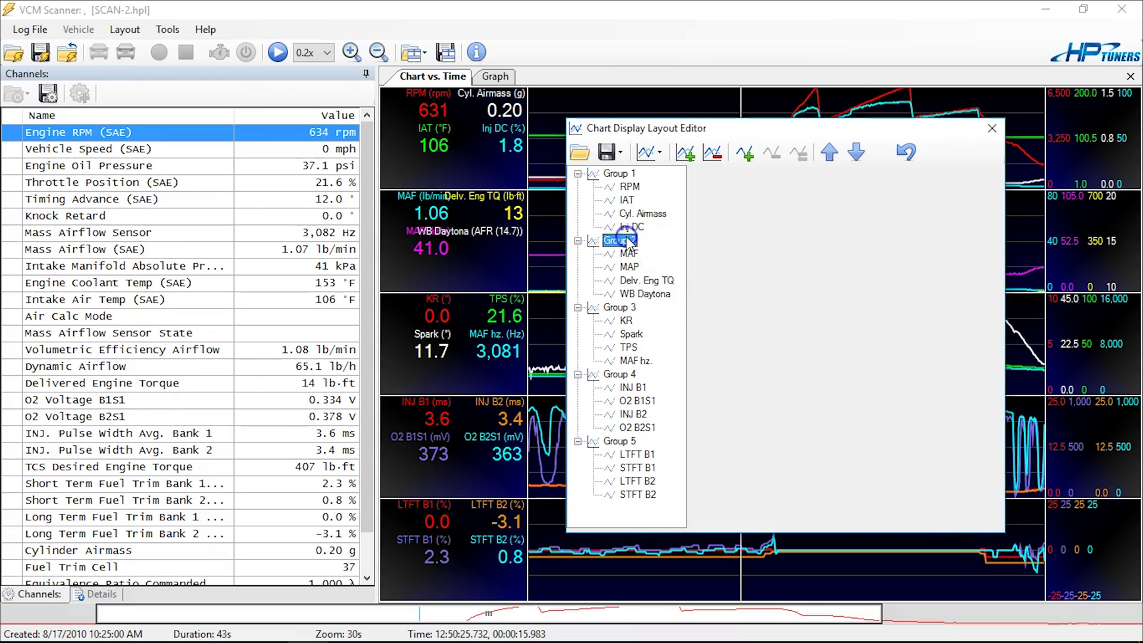
click(649, 294)
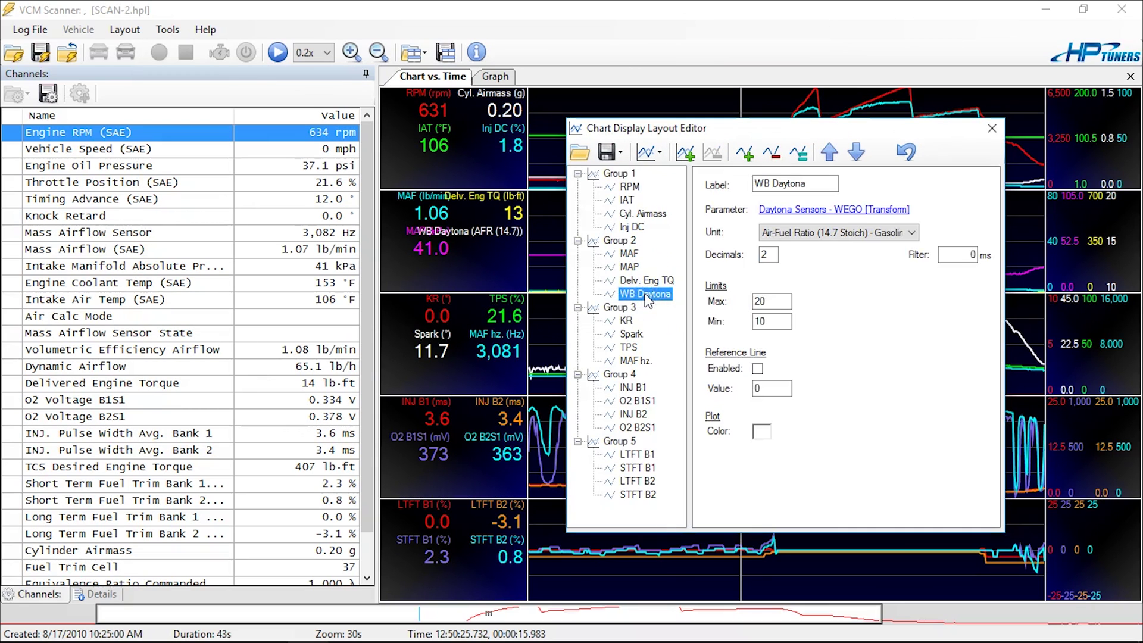
click(622, 241)
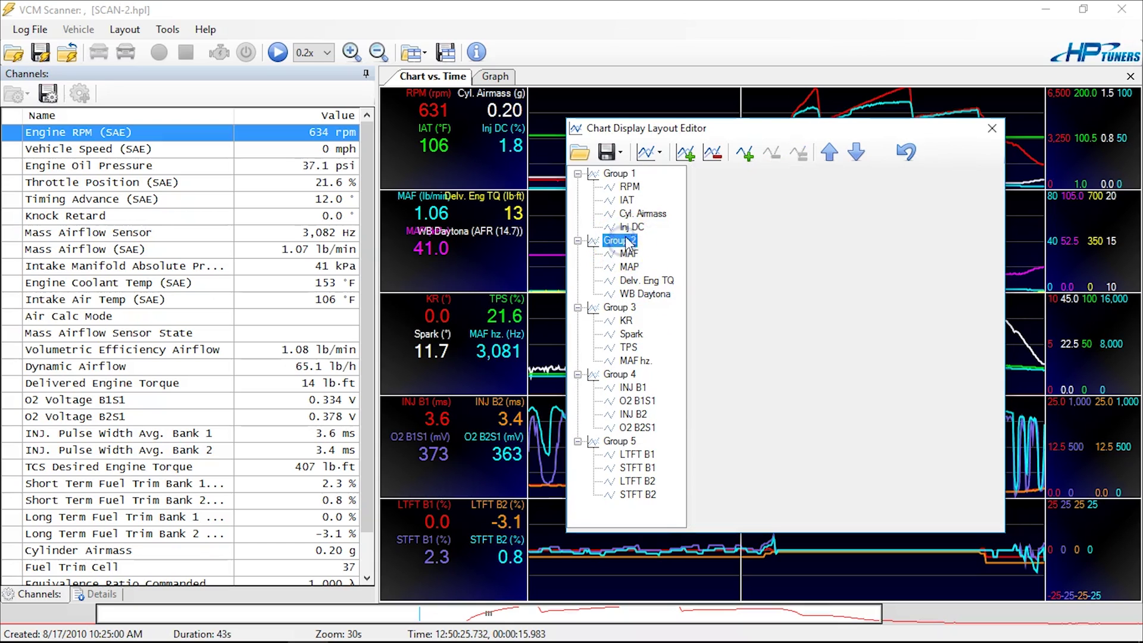
click(751, 154)
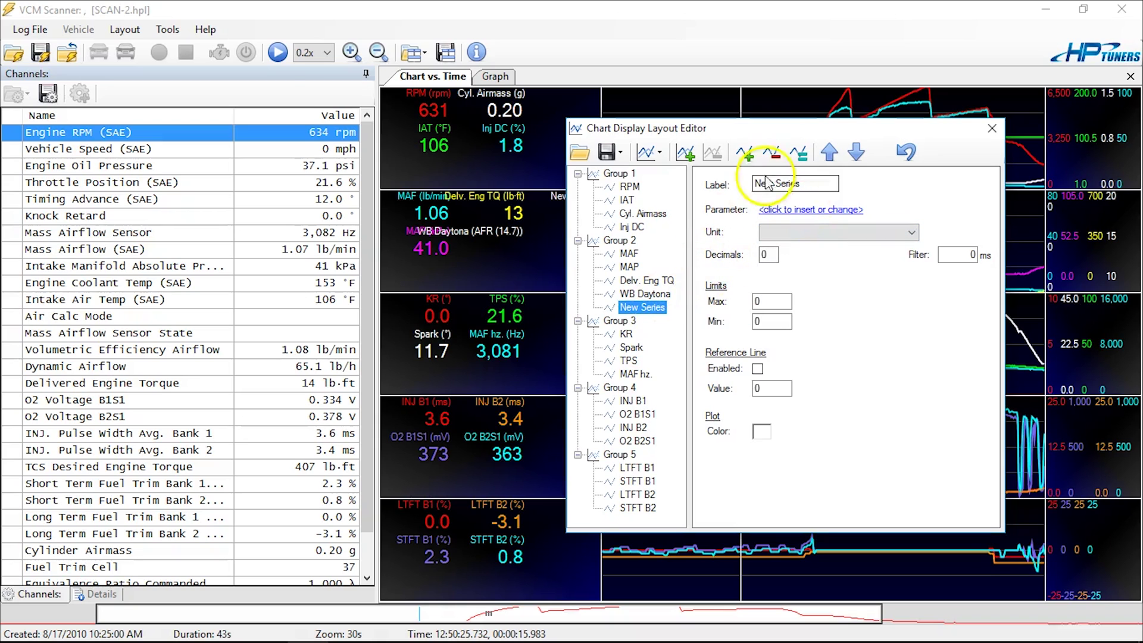
click(774, 153)
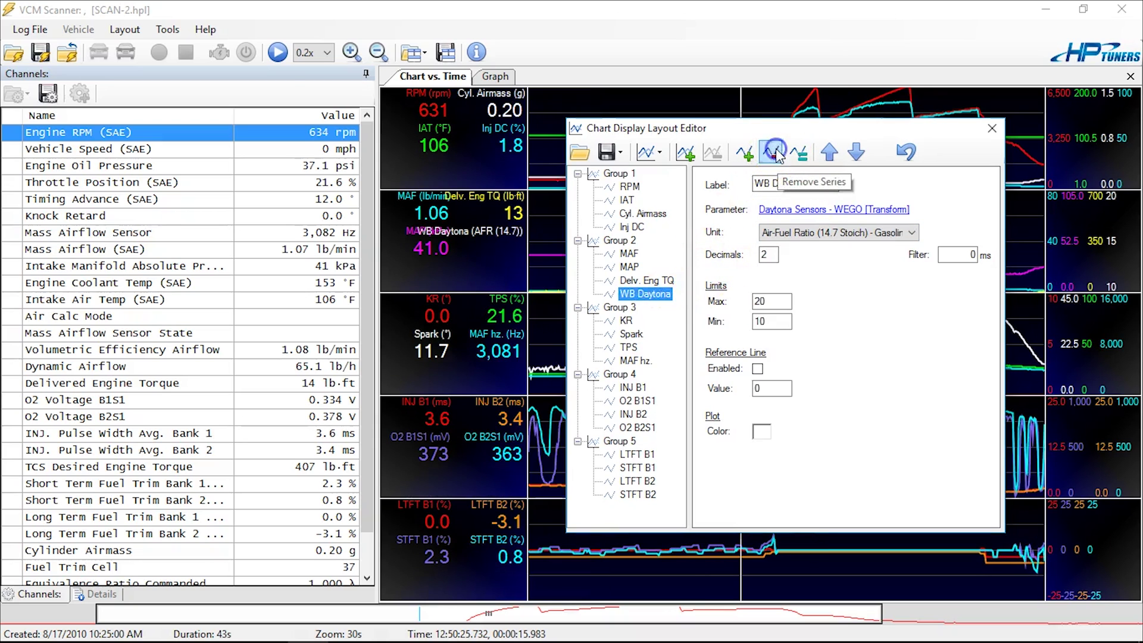
click(643, 298)
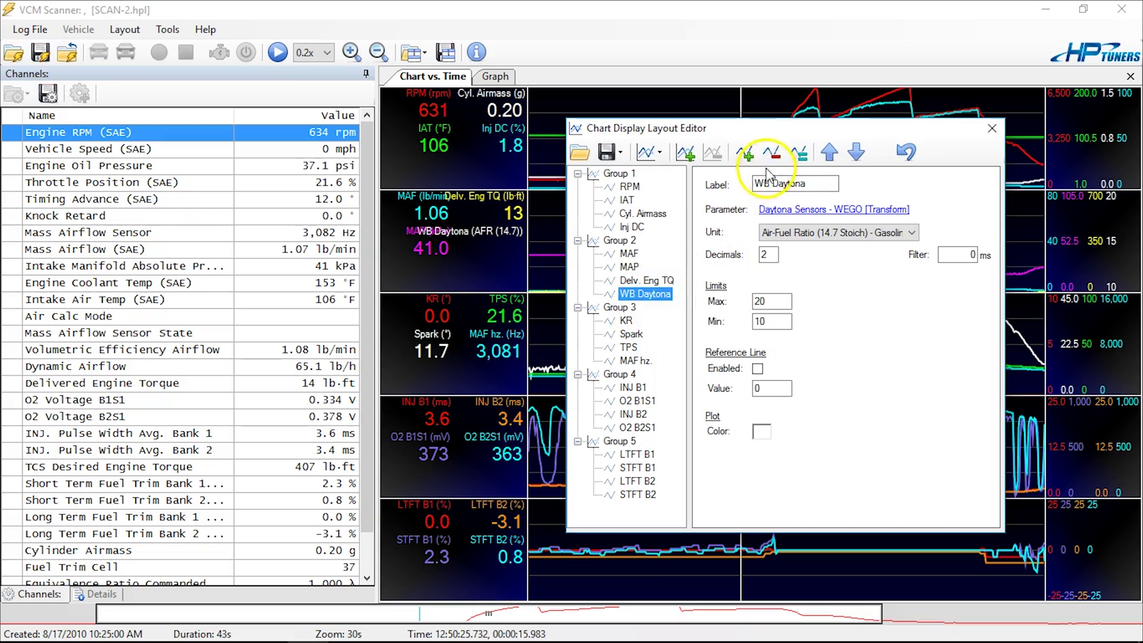
click(822, 210)
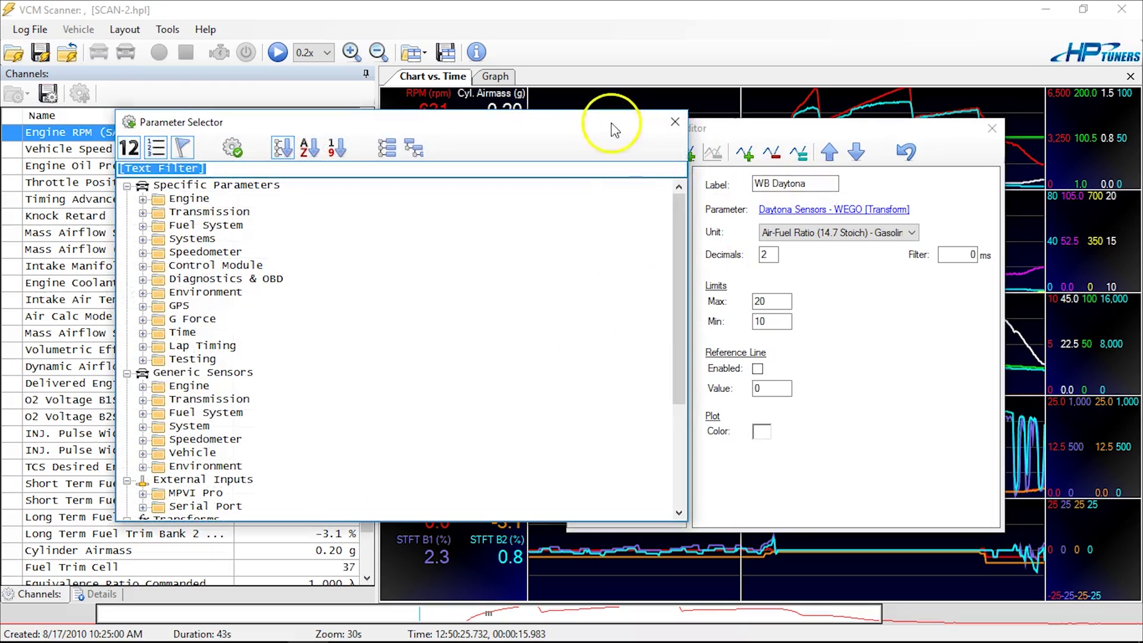
- Filter for 'h' and replace WB Daytona with Maths > User Defined > Horsepower (H.P.)
drag(788, 78, 1021, 76)
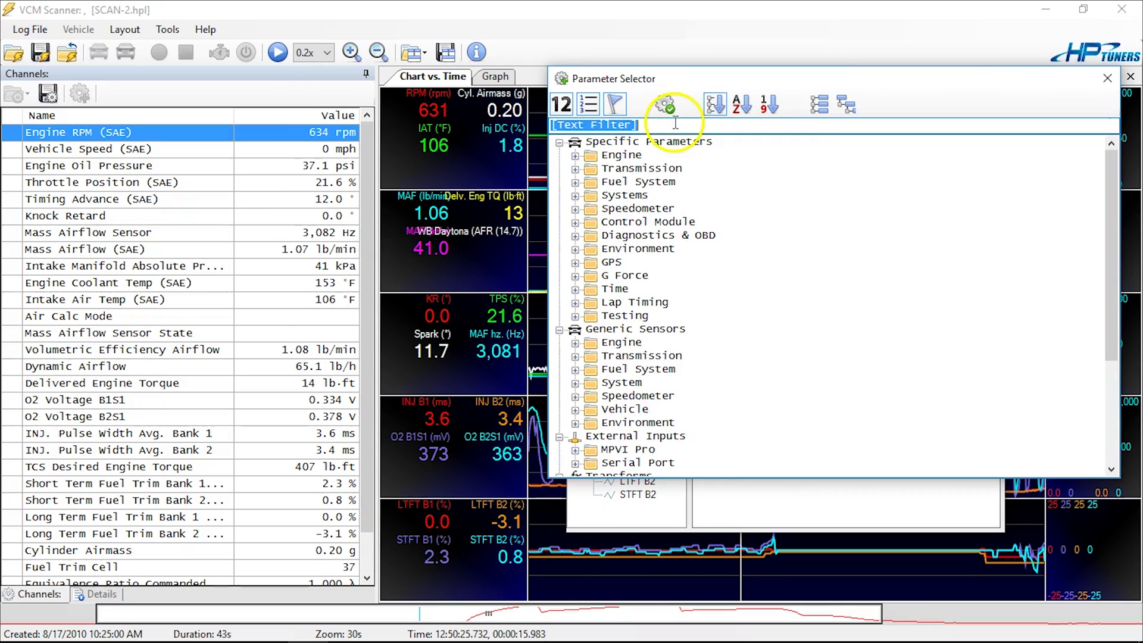
text(h)
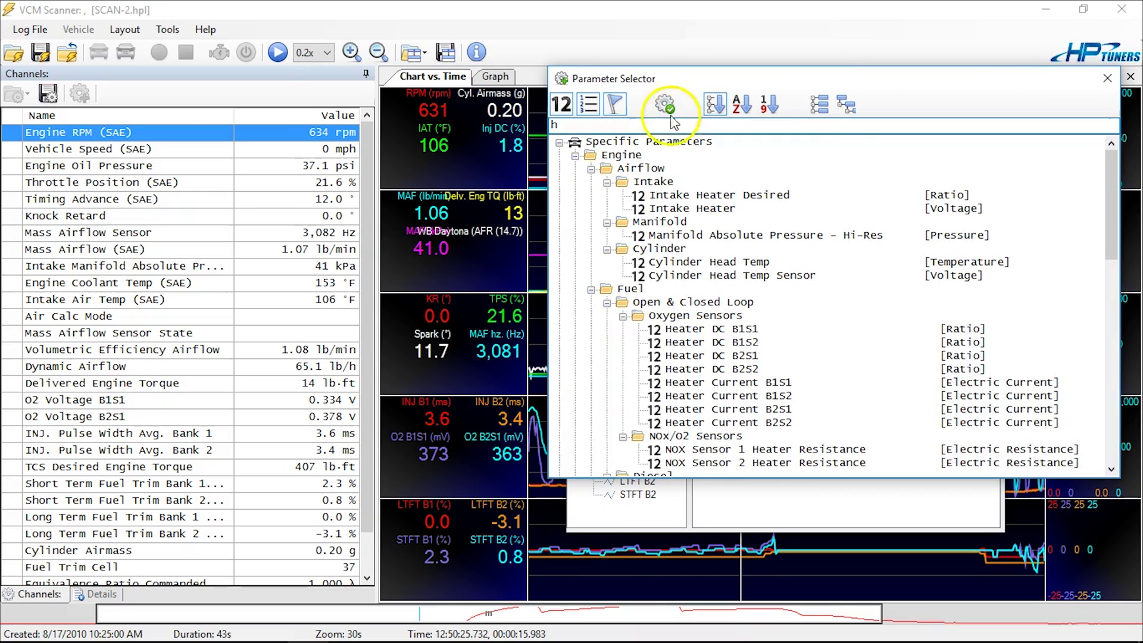
click(666, 106)
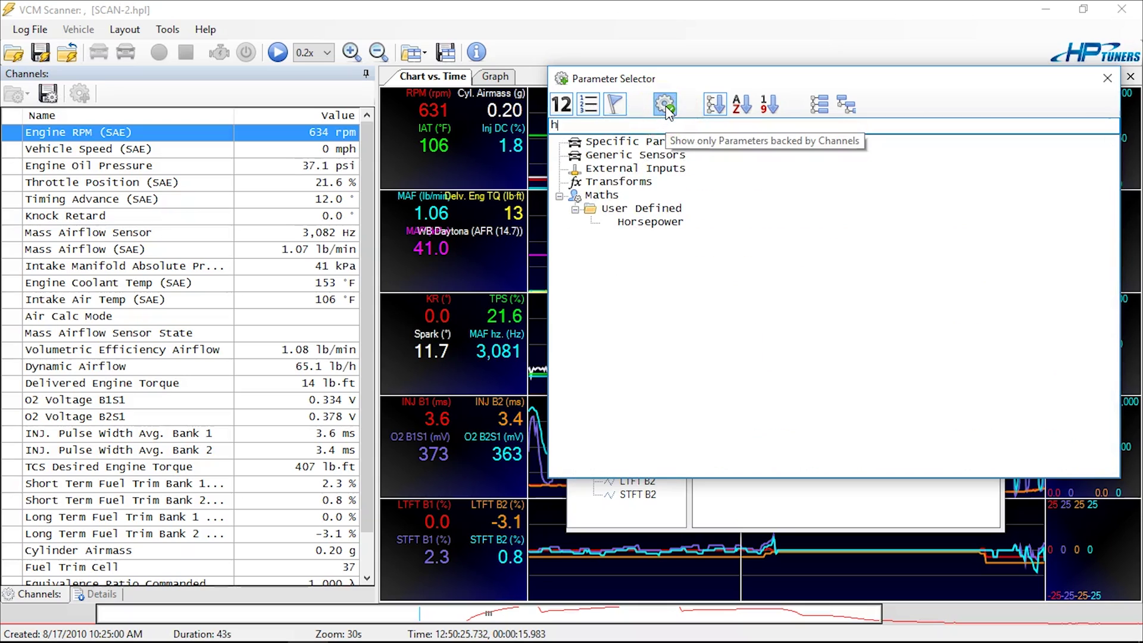
click(652, 224)
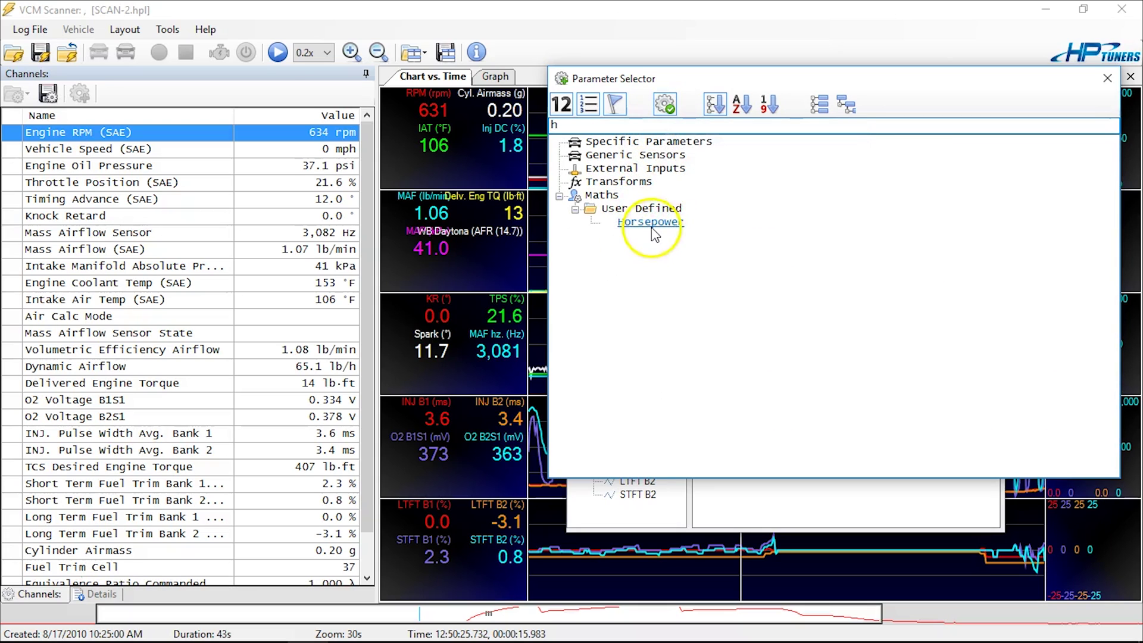
click(598, 200)
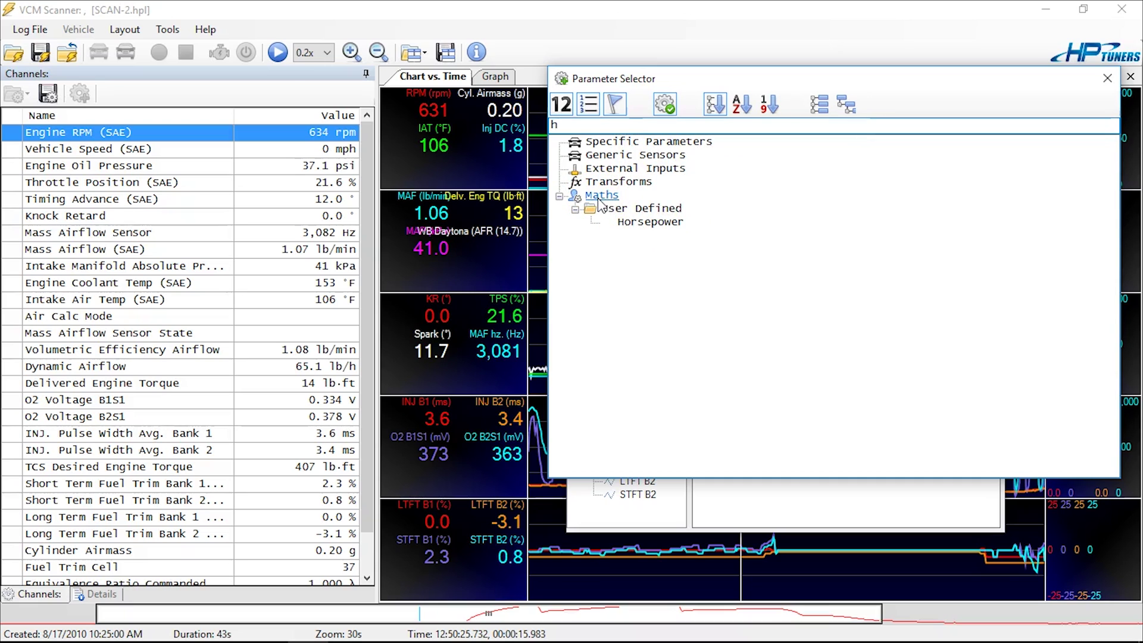
click(649, 225)
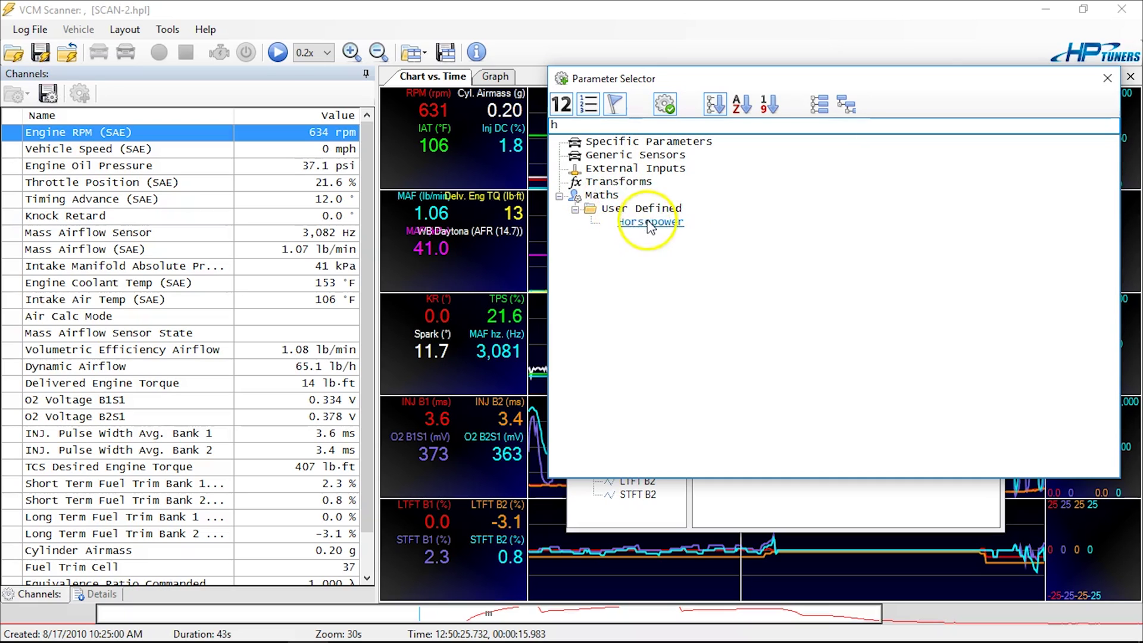
click(650, 225)
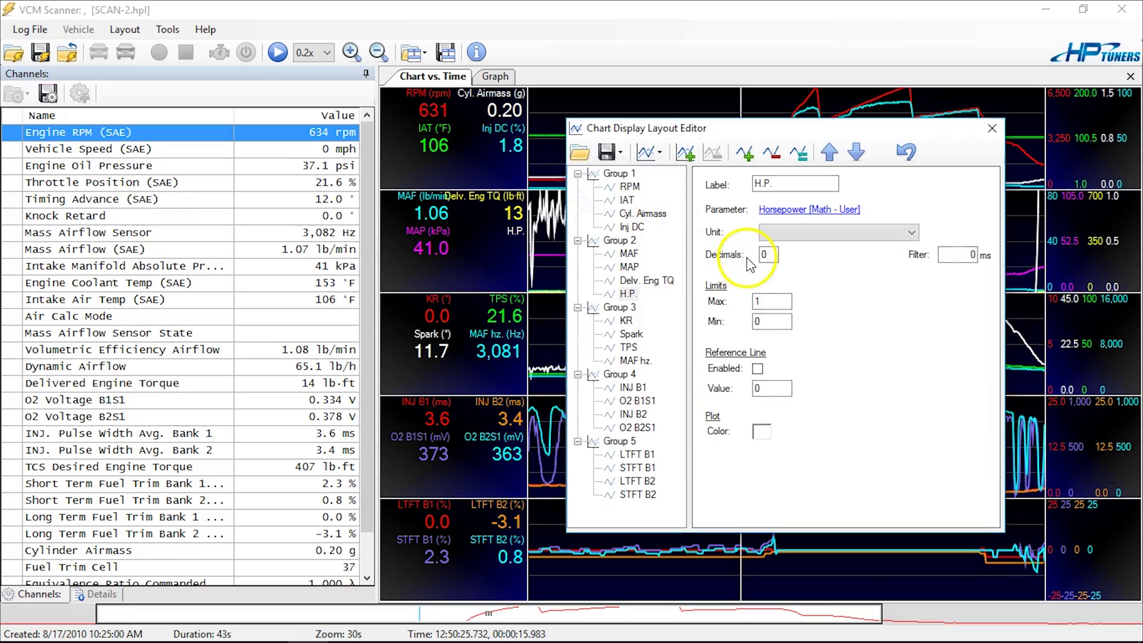
- Set the H.P. chart limits to Min 0 and Max 700, then close the layout editor
double_click(768, 300)
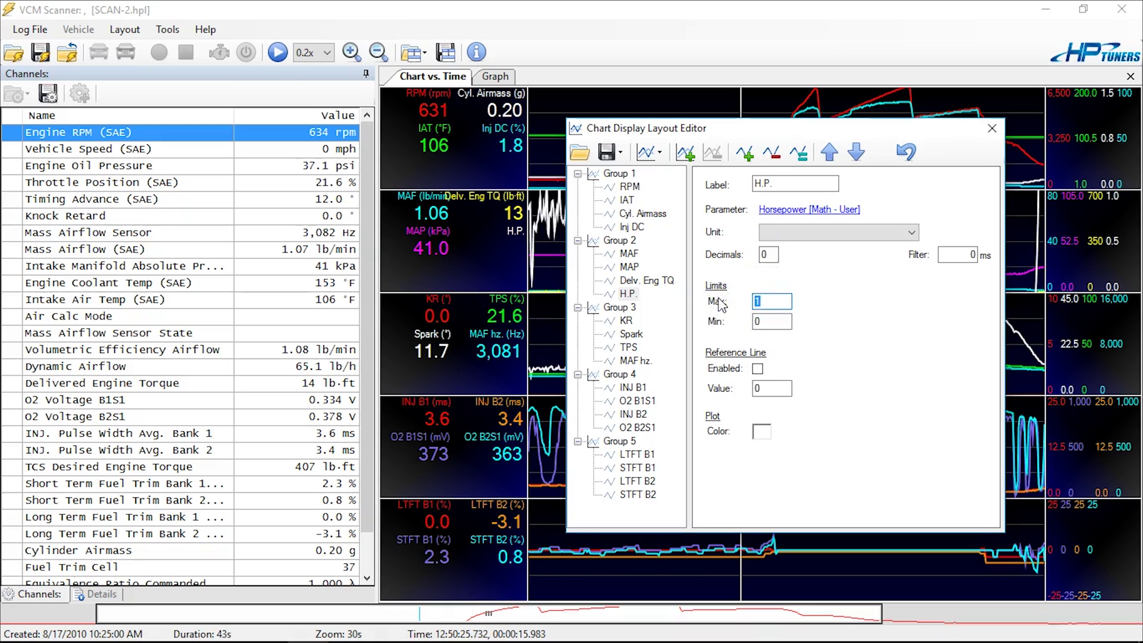
click(777, 253)
click(1016, 239)
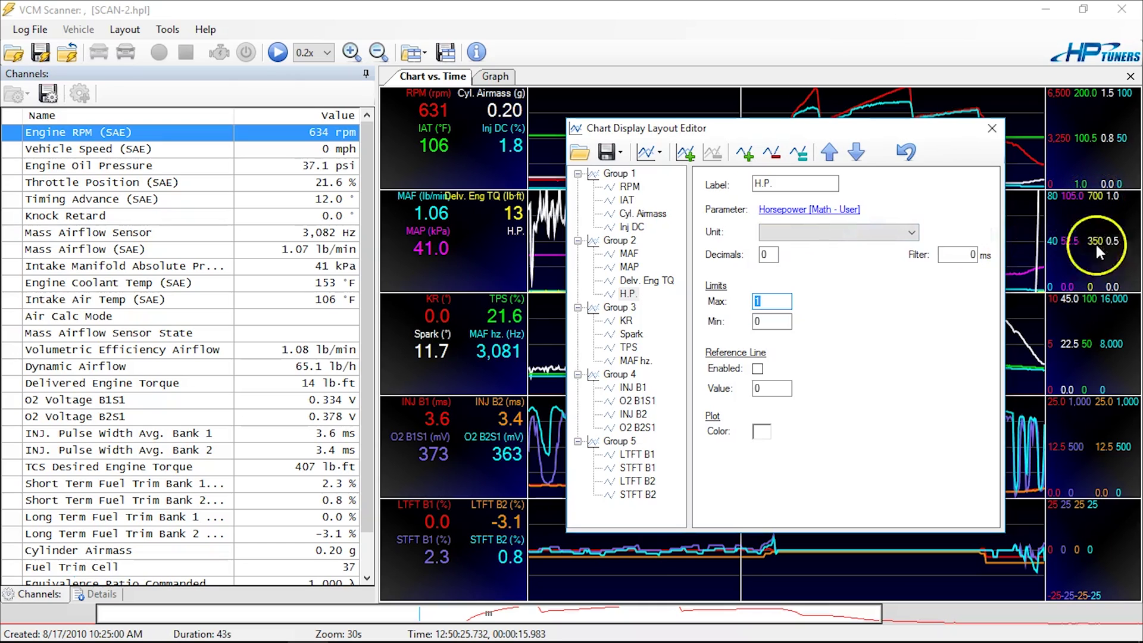
text(700)
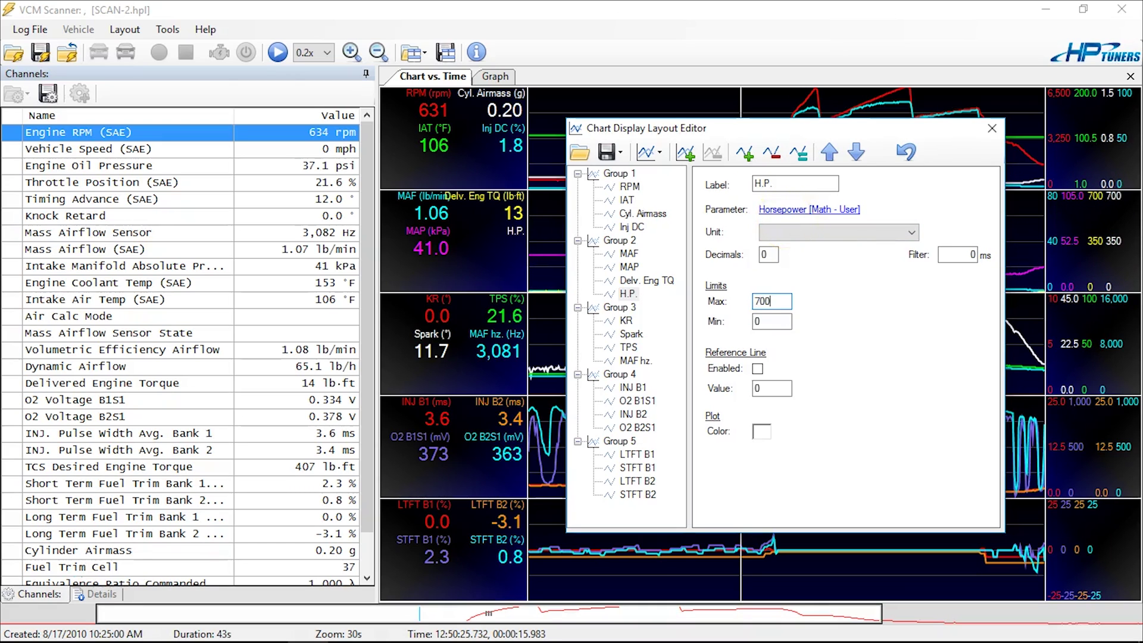
click(771, 321)
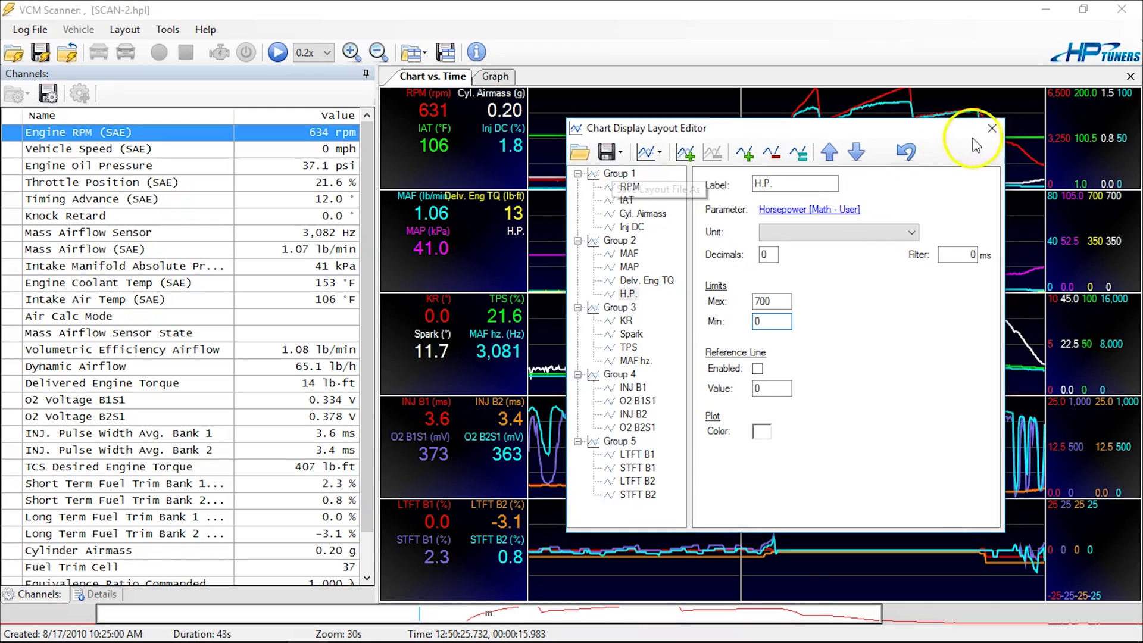
click(992, 128)
click(801, 256)
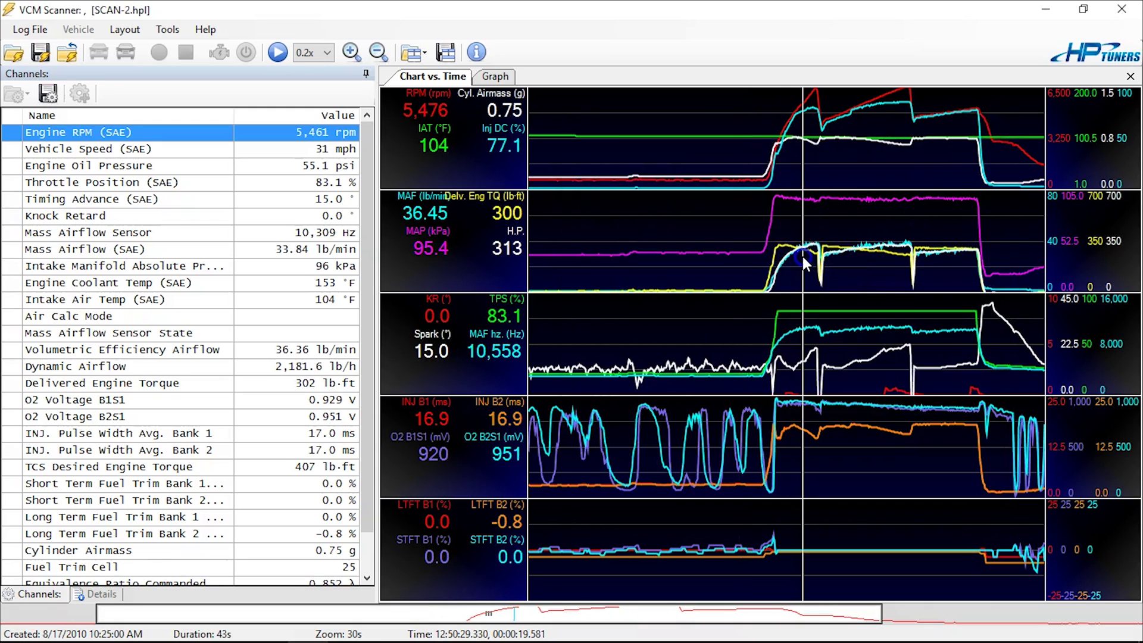
- Zoom to 5 s and set the cursor where H.P. meets torque: 310 hp at 5,228 rpm
drag(803, 256, 806, 262)
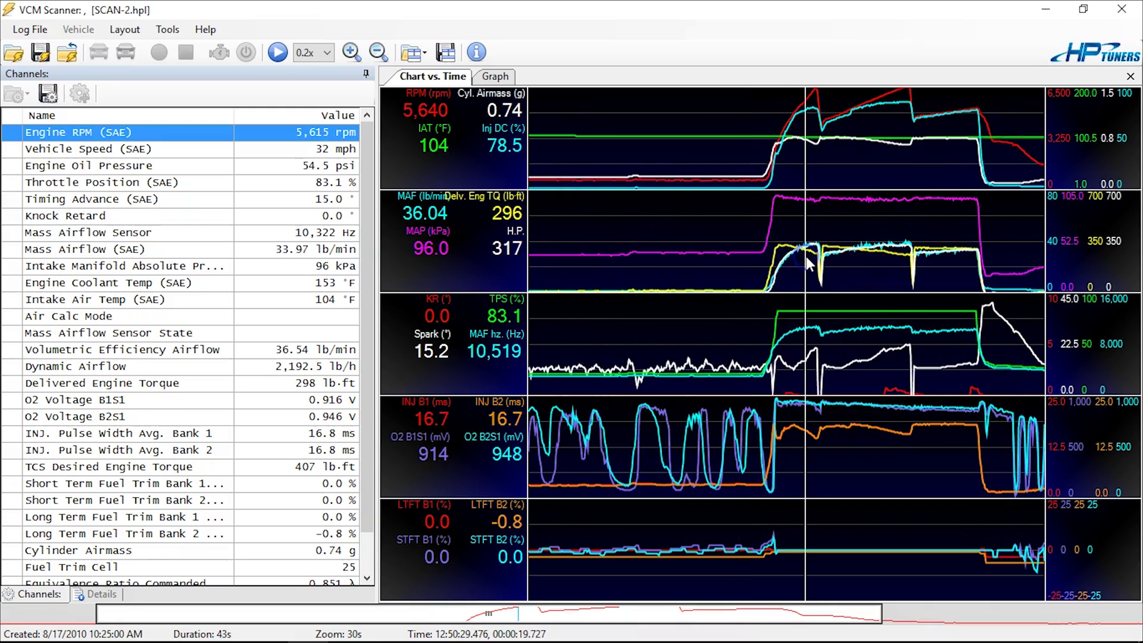
scroll(806, 255, up, 3)
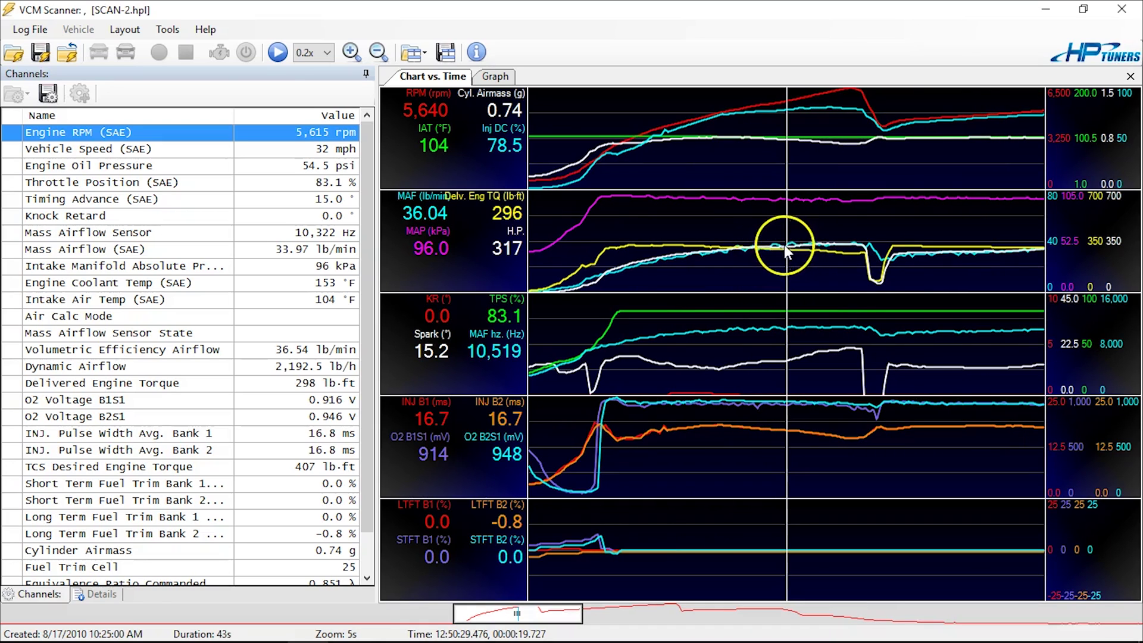
click(668, 262)
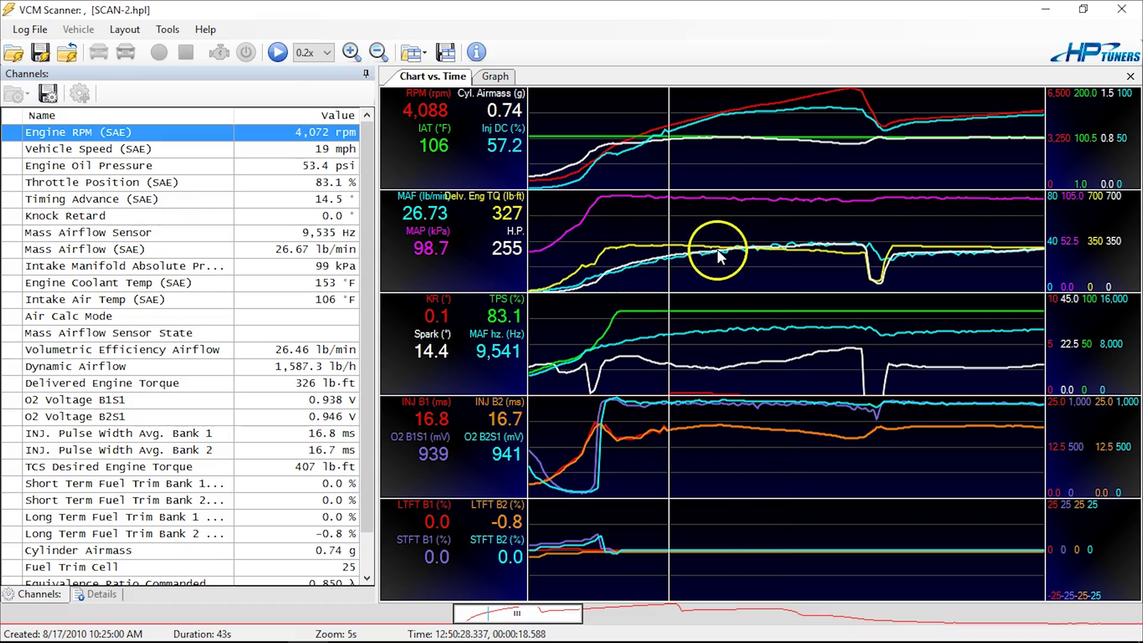
drag(717, 249, 748, 251)
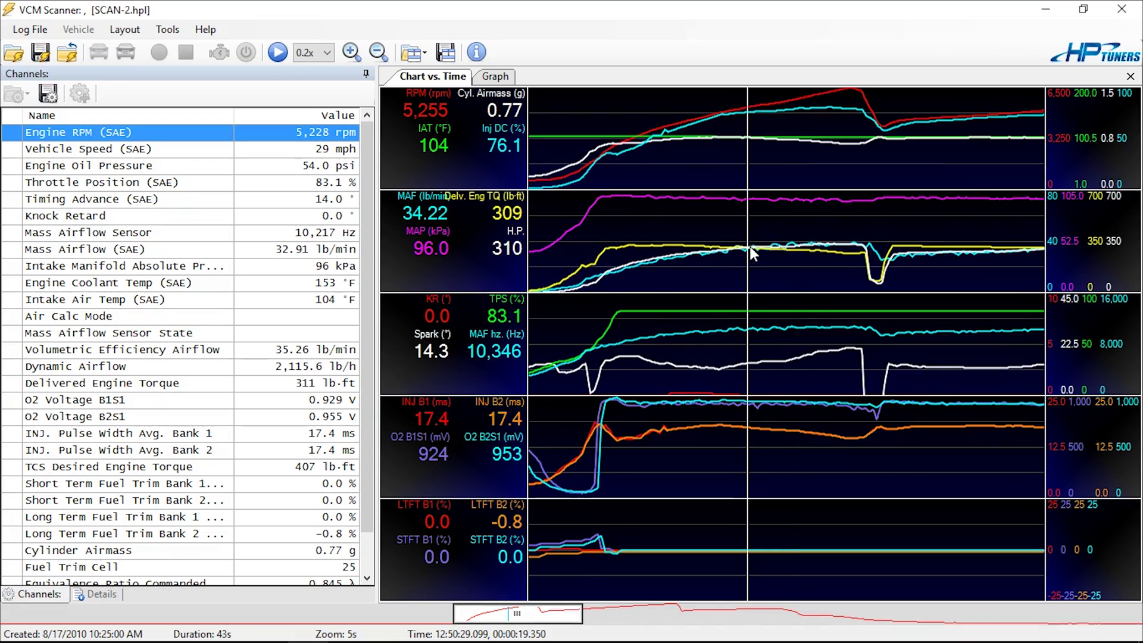
scroll(750, 247, up, 2)
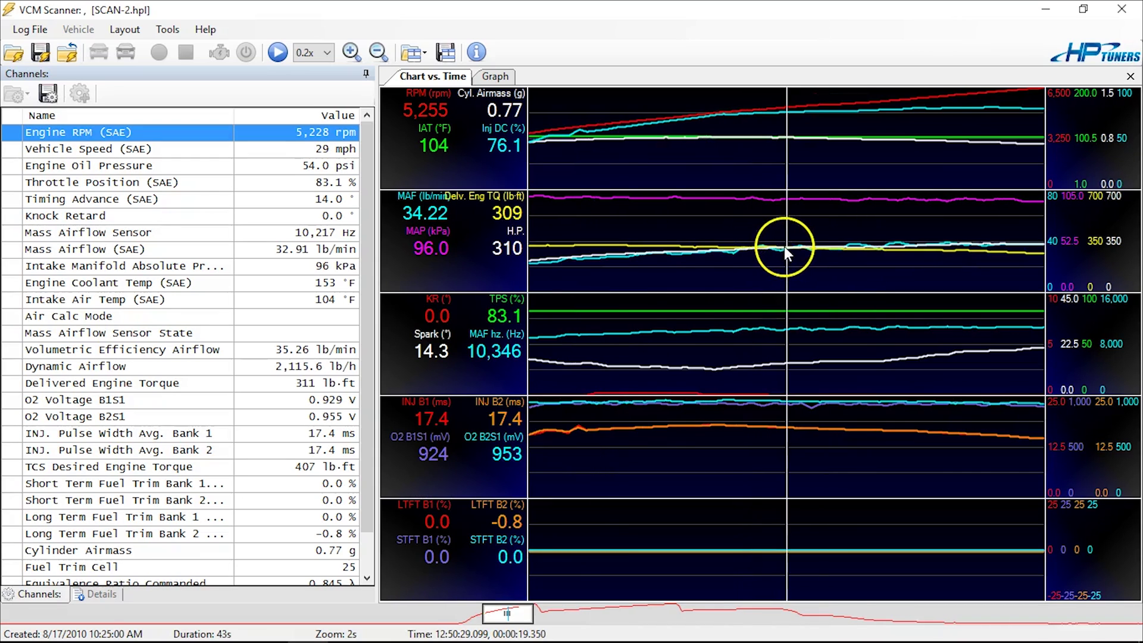
- Zoom back out and move the cursor to 00:21.145, reading 275 hp at 4,569 rpm
scroll(786, 251, down, 2)
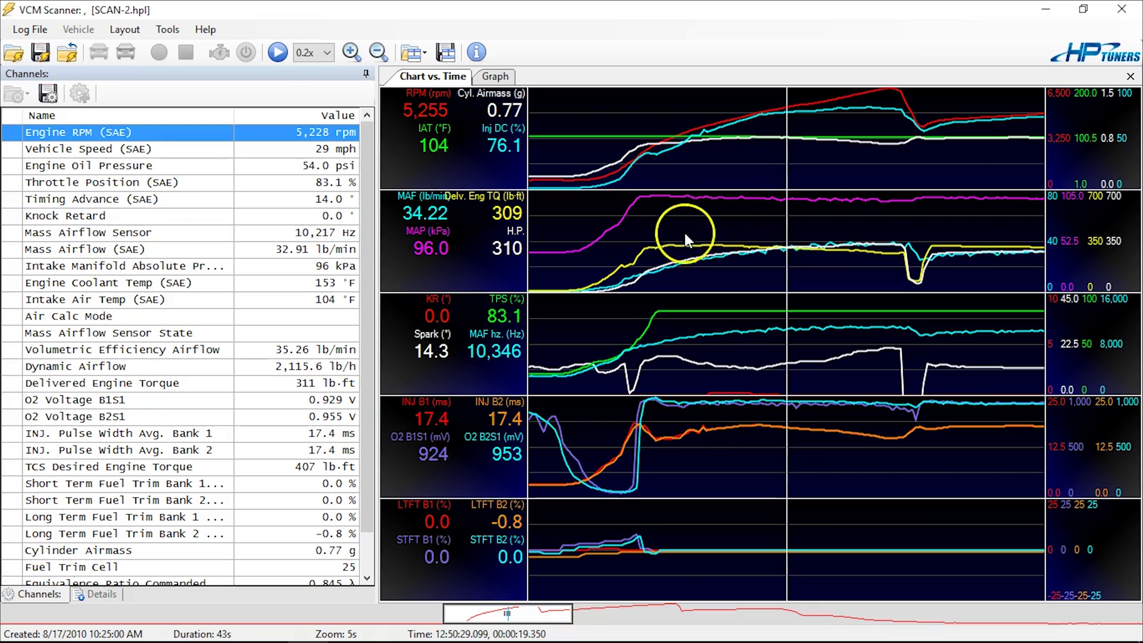
drag(667, 244, 708, 244)
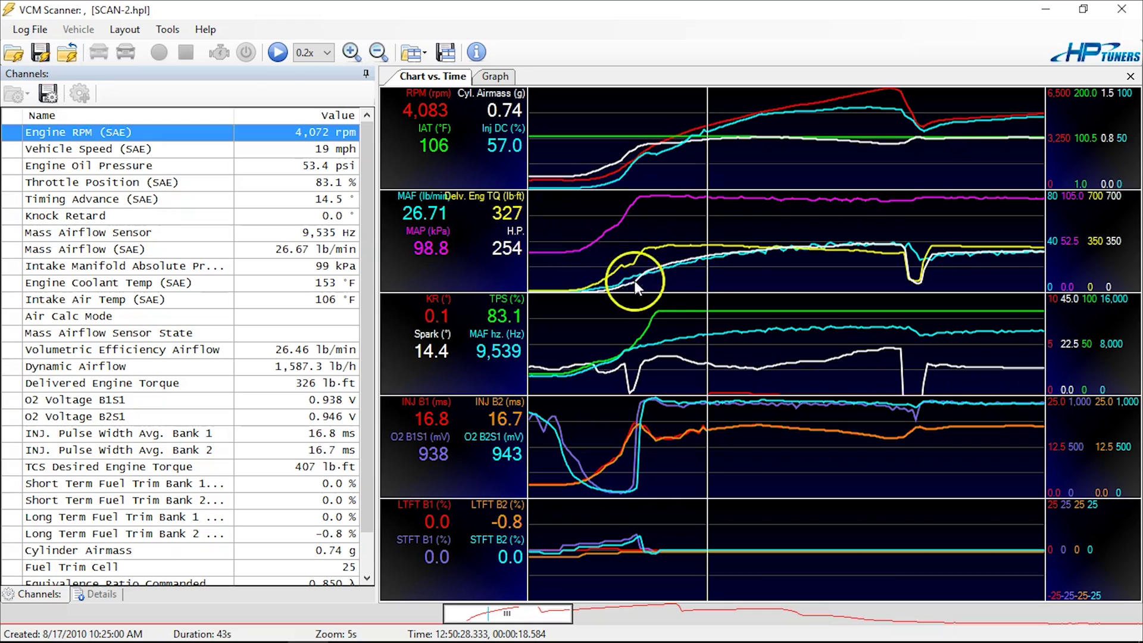
drag(683, 263, 972, 259)
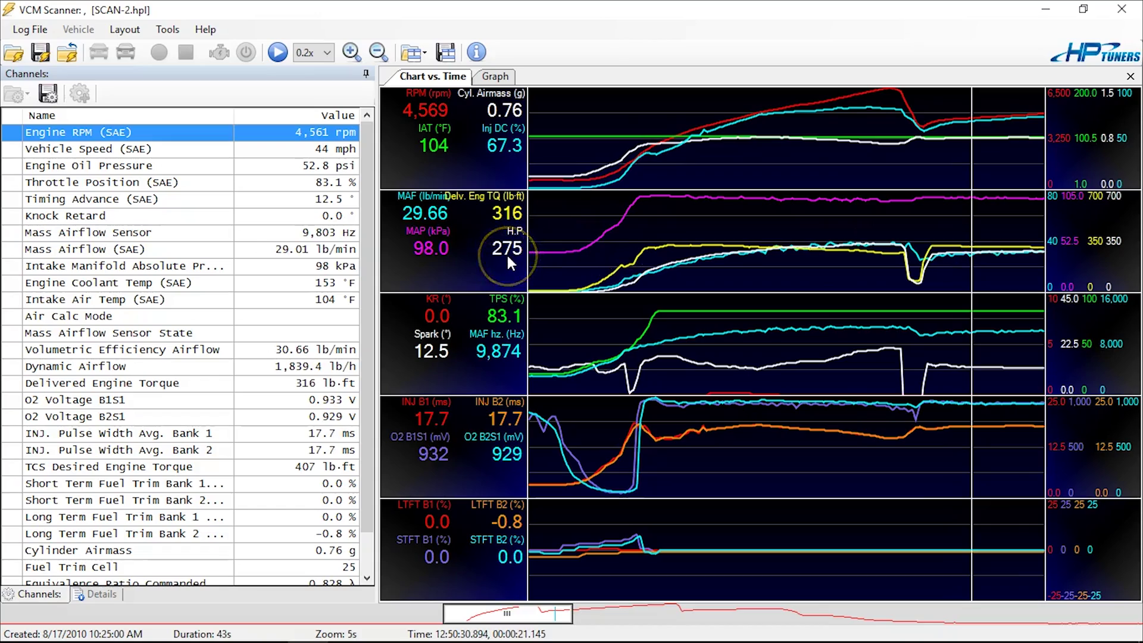